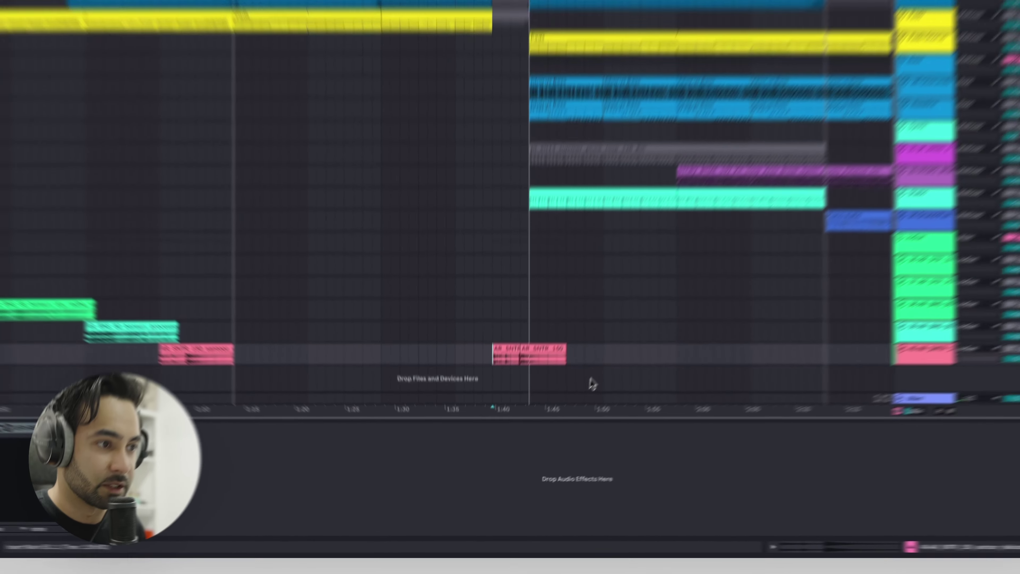
# Play back the opening of Chorus 1 and unfold the Drums group to show its individual tracks.
pyautogui.press('space')
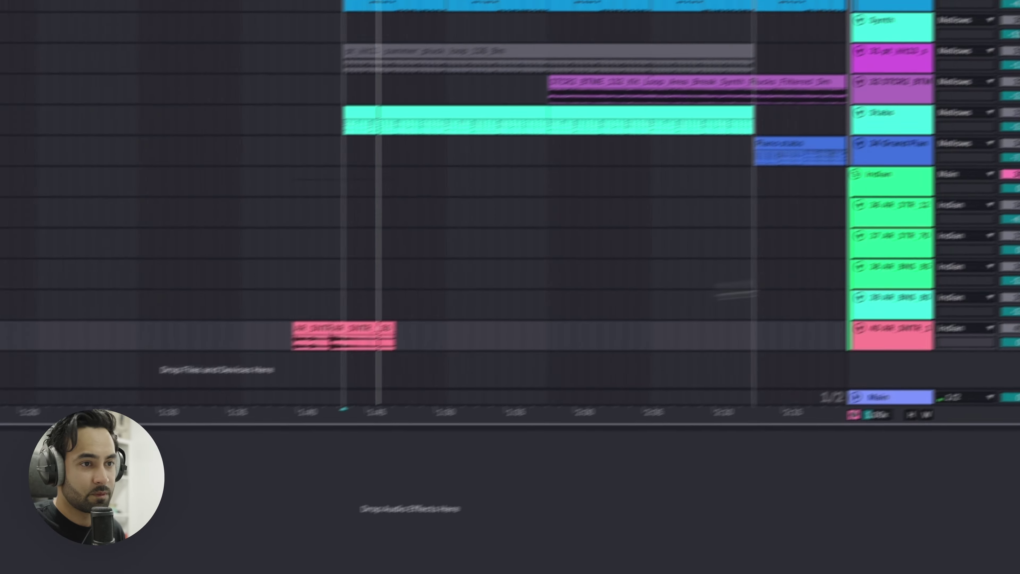
pyautogui.press('space')
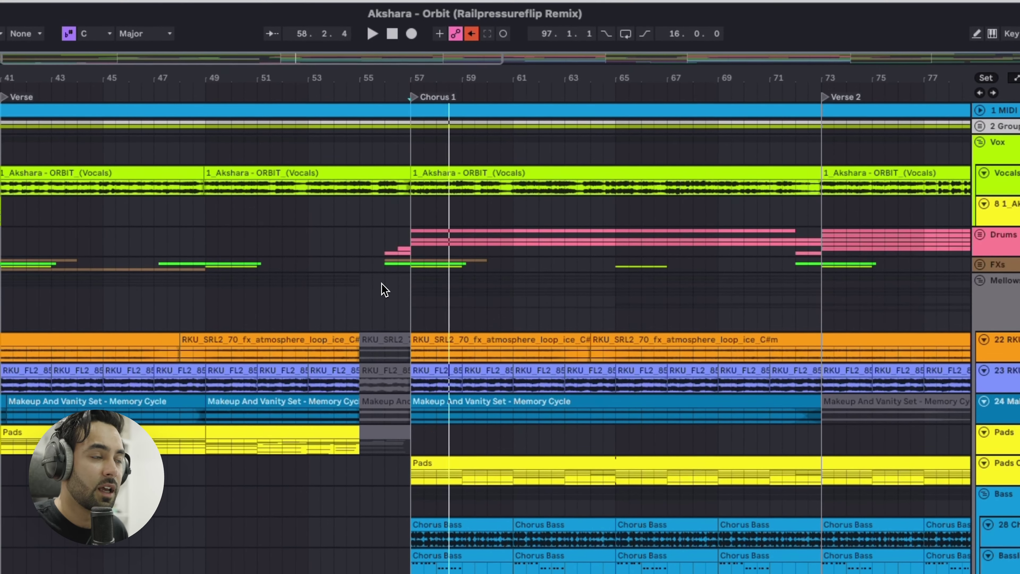
pyautogui.click(381, 287)
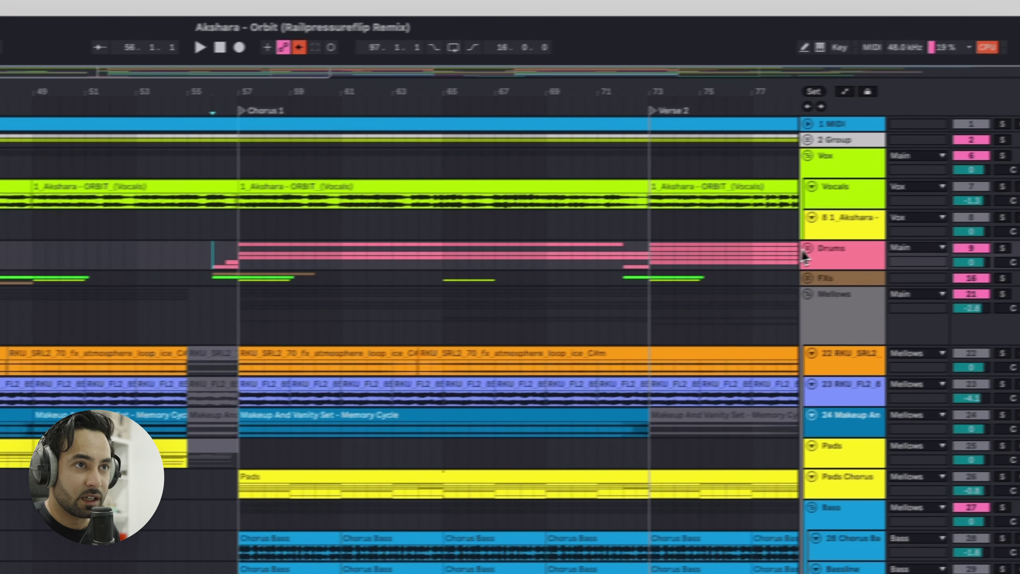
pyautogui.click(980, 234)
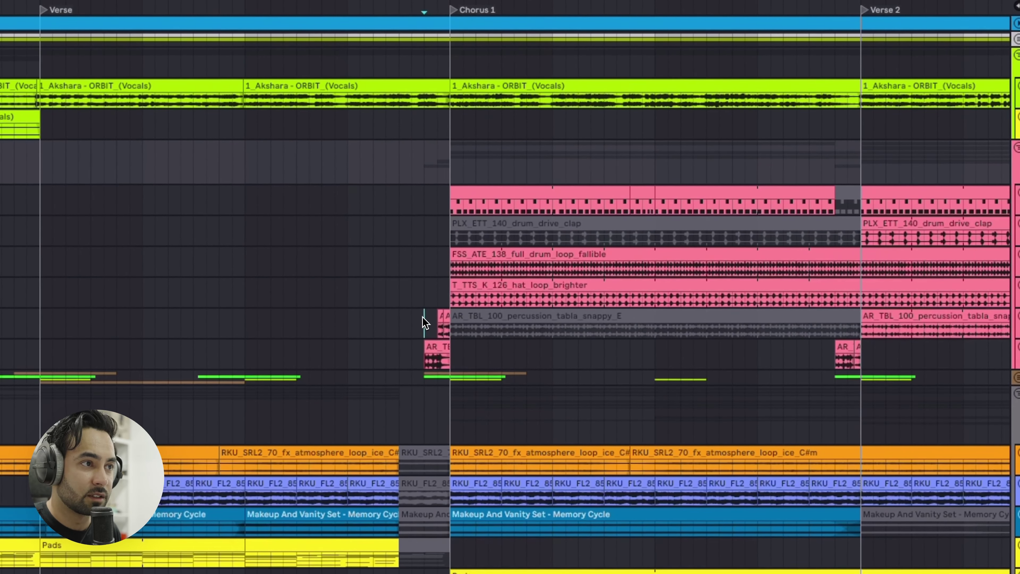
# Audition the tabla fill at bar 56 and select the AR_TBL_percussion_tabla_clean_C clip leading into Chorus 1.
pyautogui.click(429, 322)
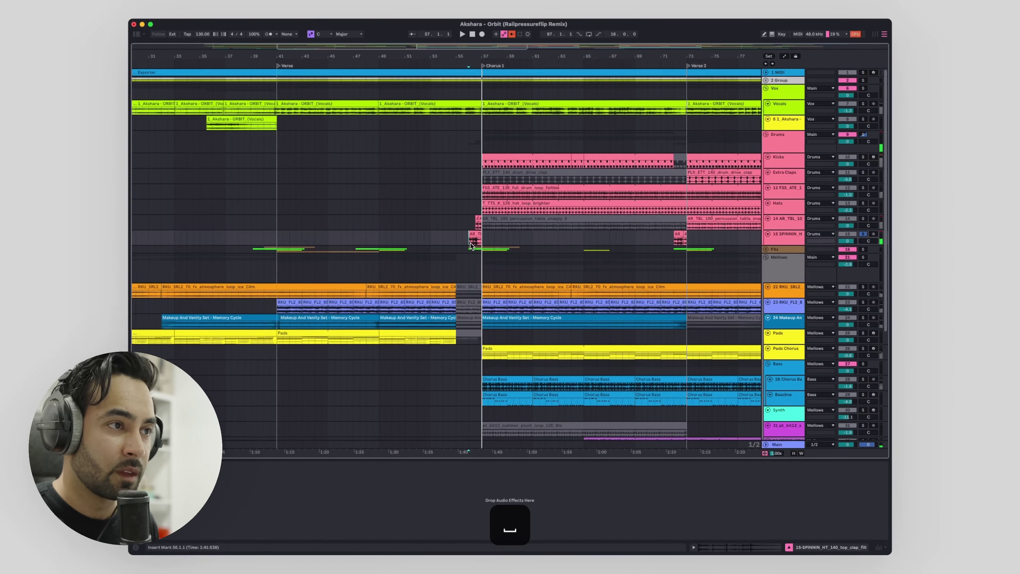
pyautogui.scroll(10, 427, 366)
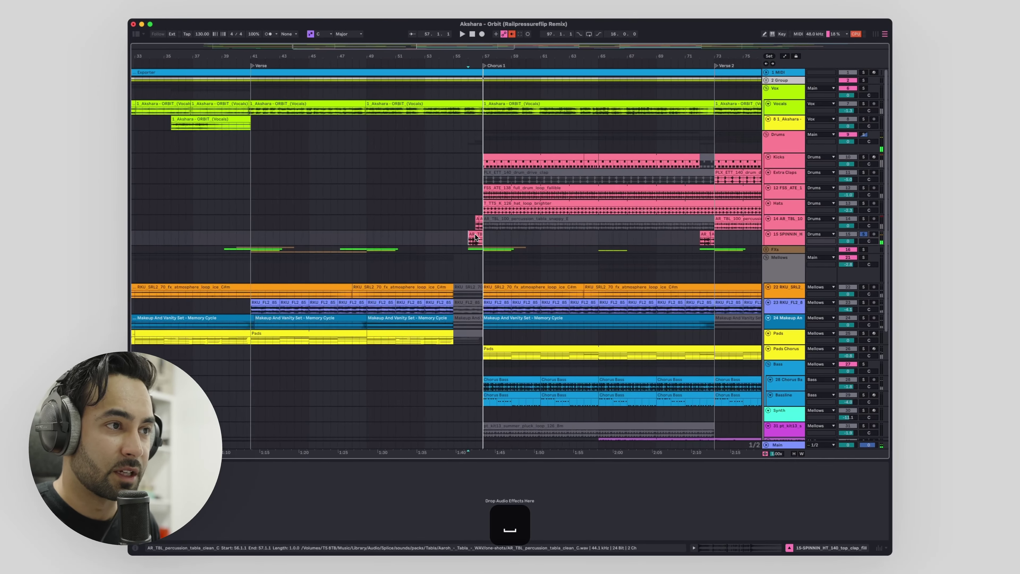
pyautogui.scroll(-3, 481, 244)
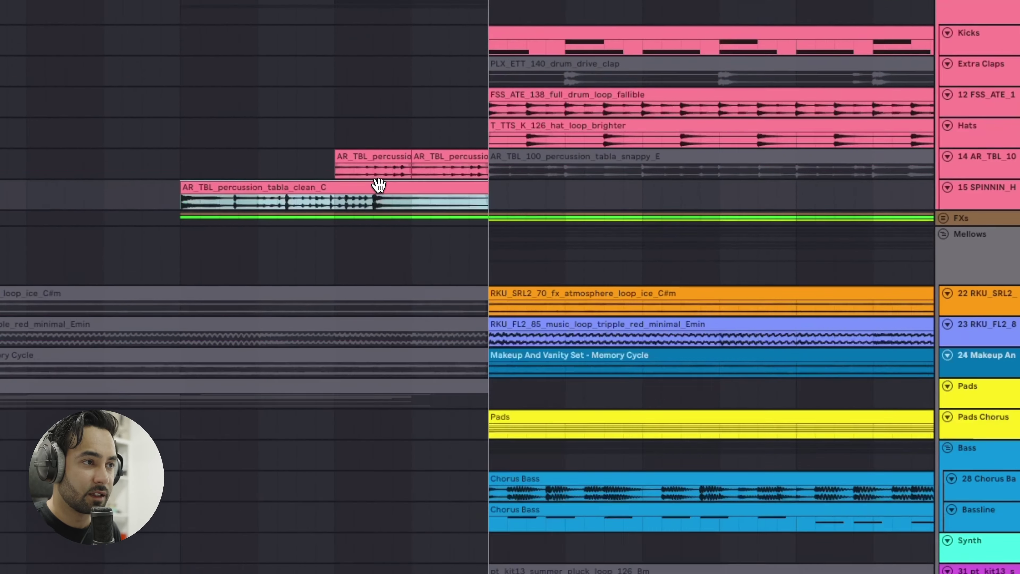
pyautogui.click(483, 234)
pyautogui.press('z')
pyautogui.press('x')
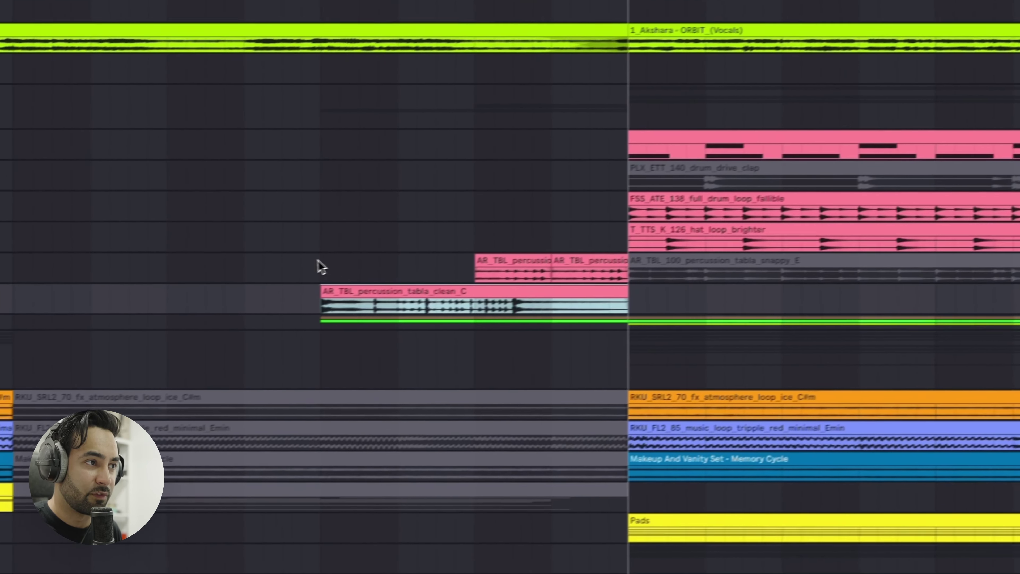
# Examine the waveforms of the tabla_clean_C and tabla_break_down_E clips up close and play each of them back.
pyautogui.moveTo(256, 288); pyautogui.dragTo(568, 341)
pyautogui.press('z')
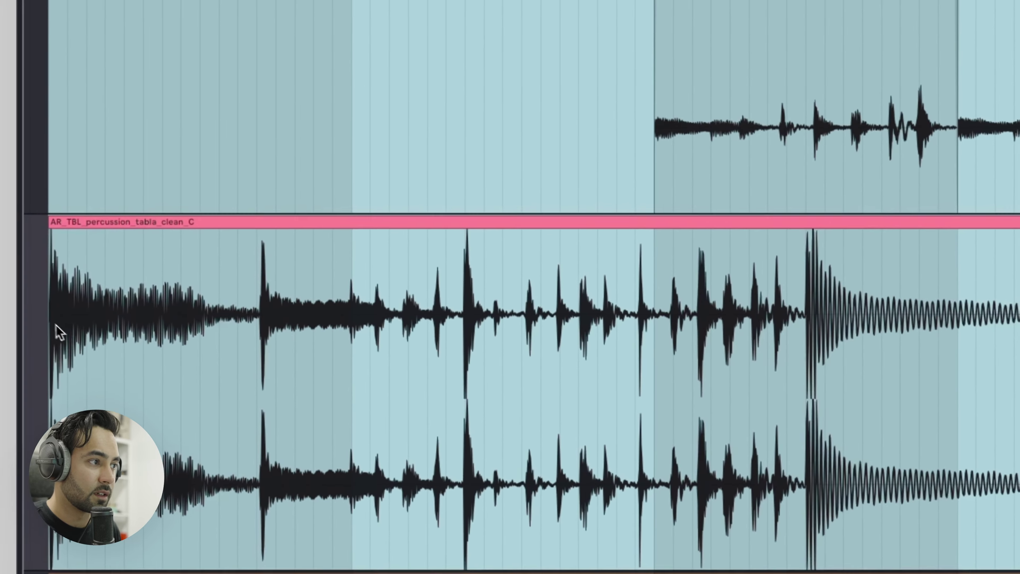
pyautogui.click(57, 295)
pyautogui.press('space')
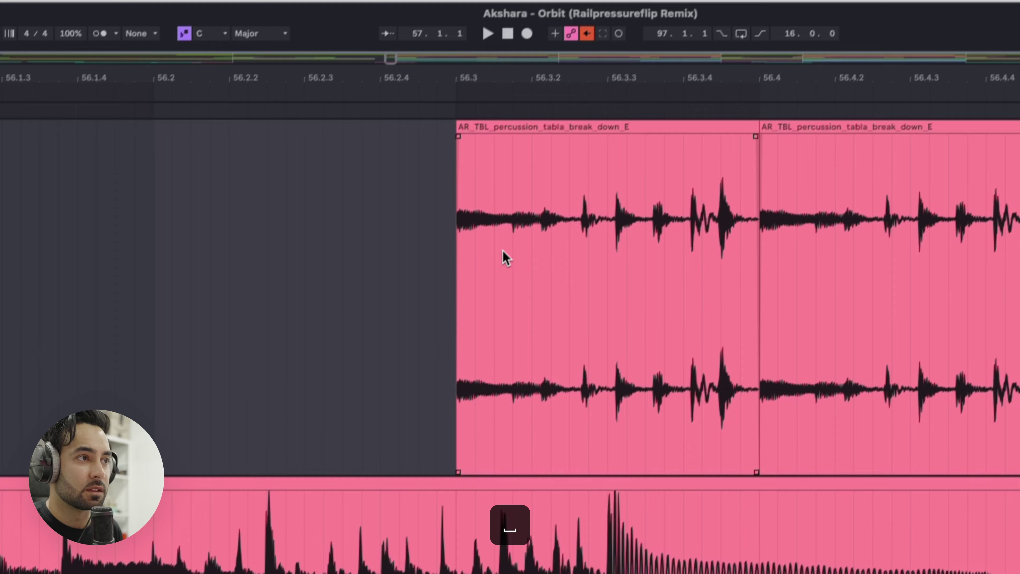
pyautogui.press('space')
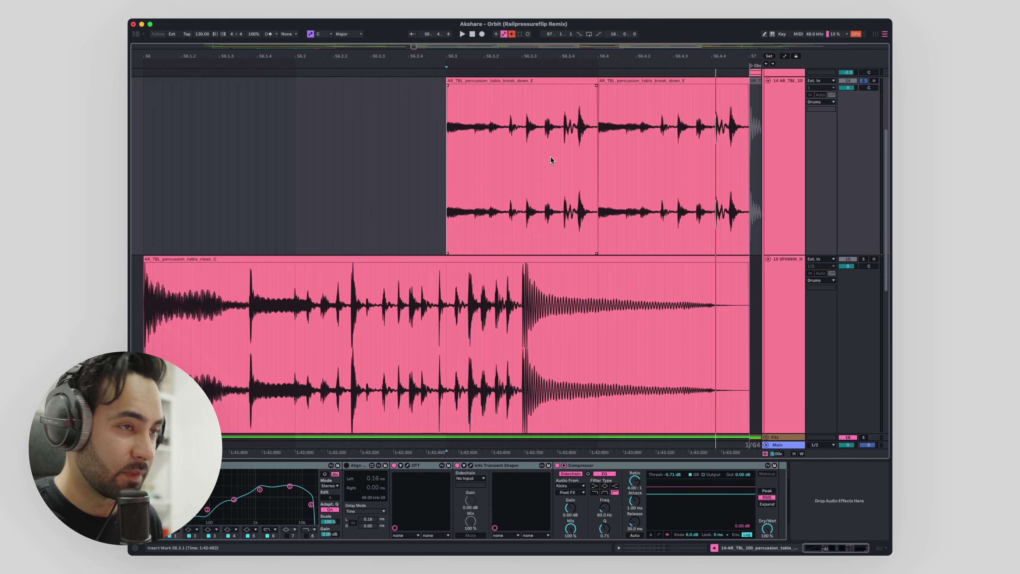
pyautogui.press('x')
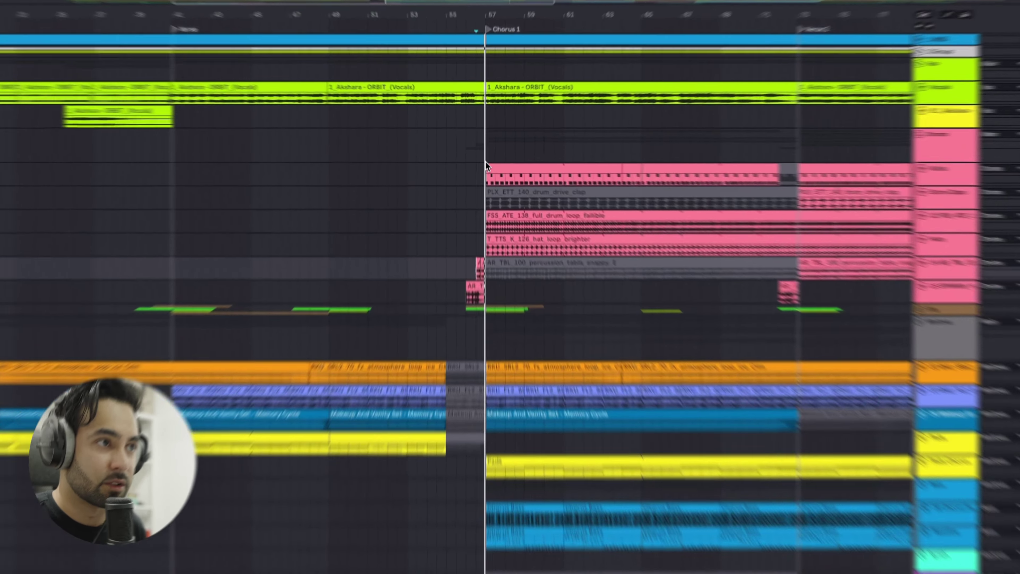
# Play the Drums group from the start of Chorus 1.
pyautogui.click(485, 143)
pyautogui.press('space')
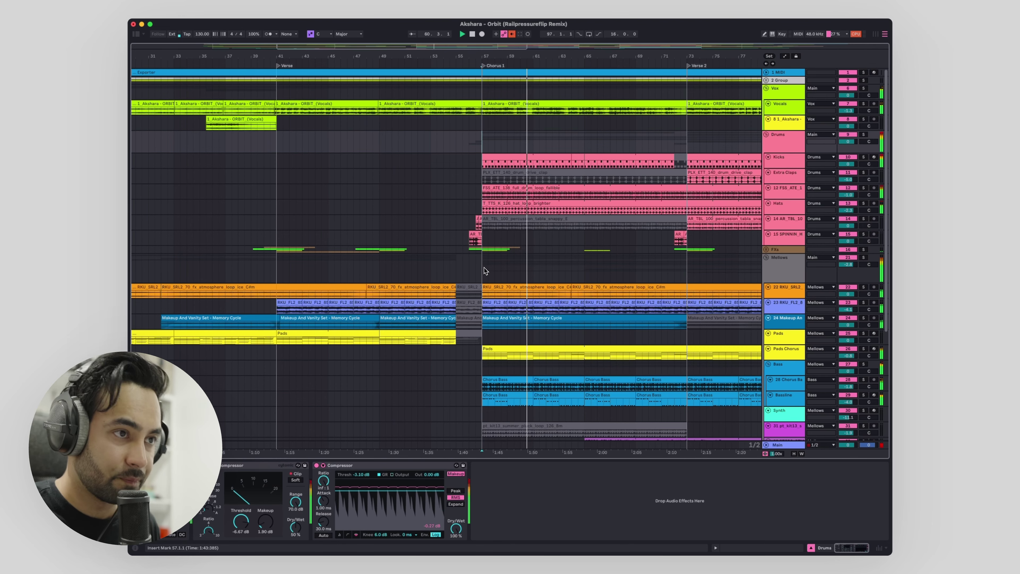
pyautogui.press('space')
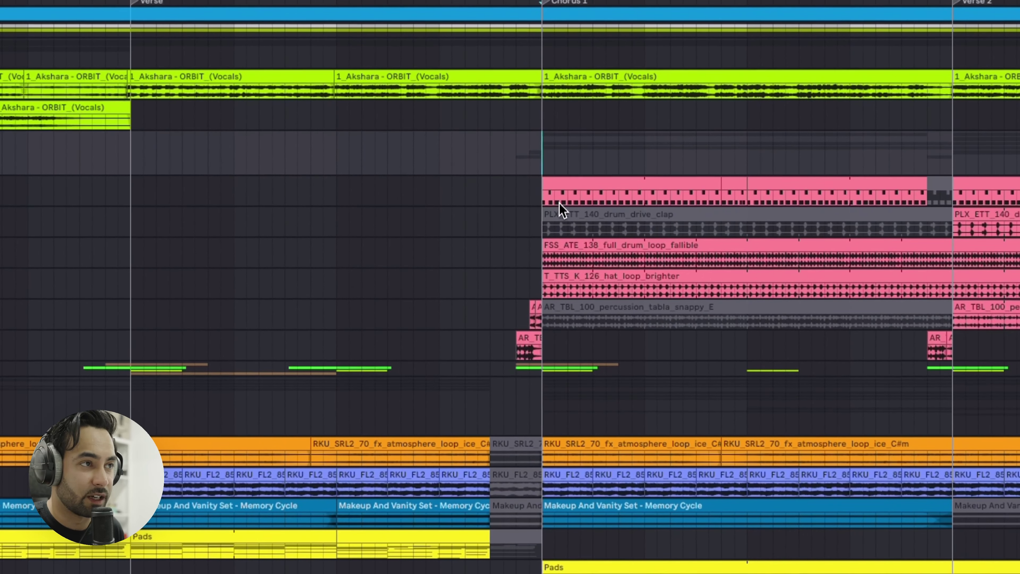
# Inspect the clap and kick samples in the Kicks track's Drum Rack and open its kHs Transient Shaper plug-in.
pyautogui.click(482, 165)
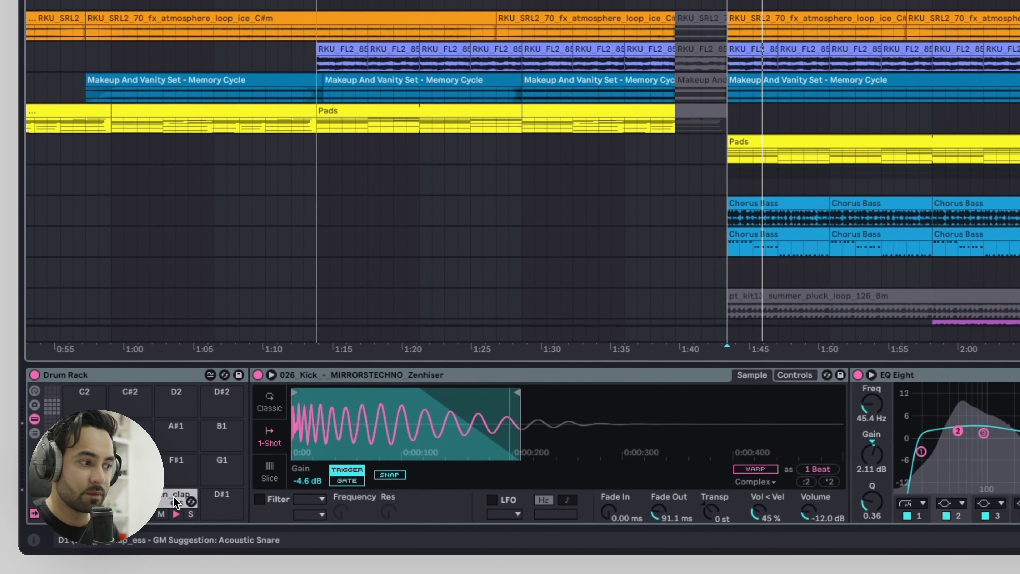
pyautogui.click(175, 501)
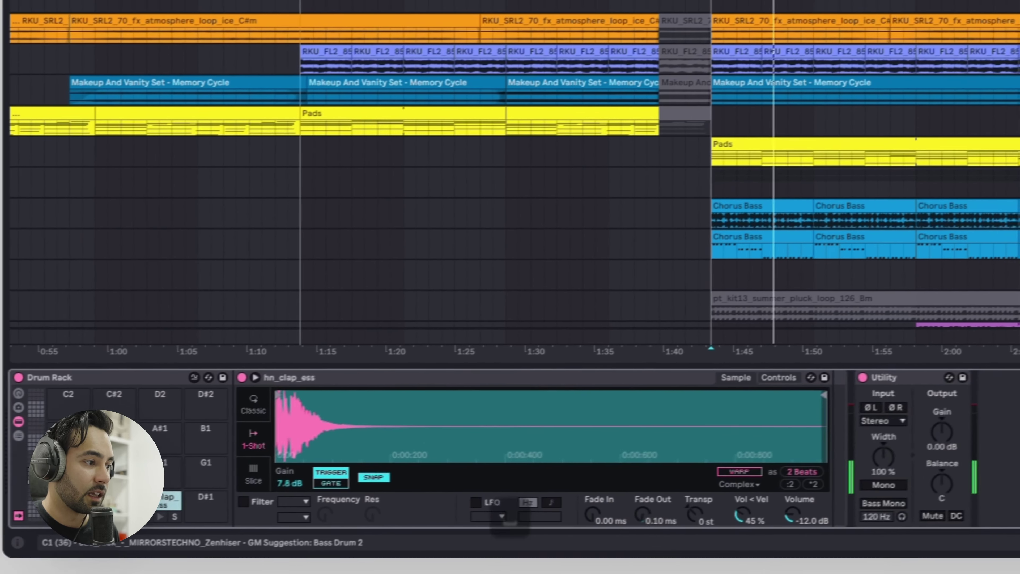
pyautogui.click(69, 502)
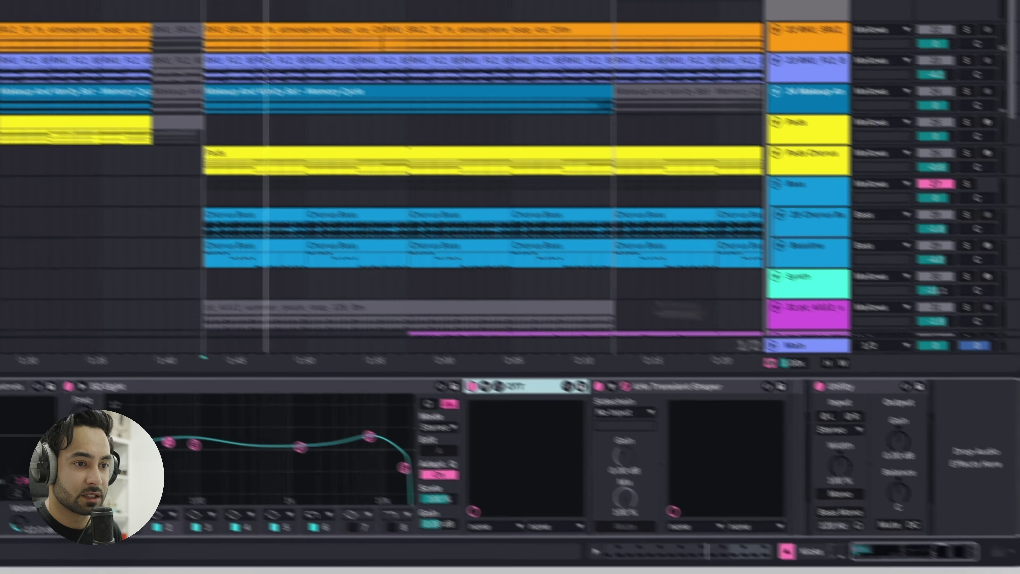
pyautogui.click(602, 376)
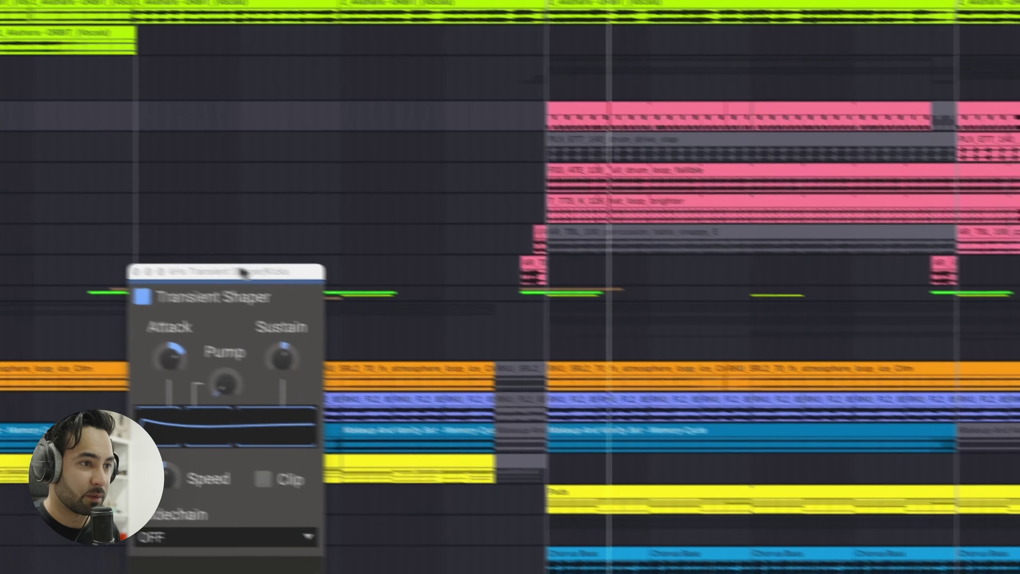
# Audition the FSS_ATE_138 full drum loop and the Hats loop on their own from the start of Chorus 1.
pyautogui.click(550, 188)
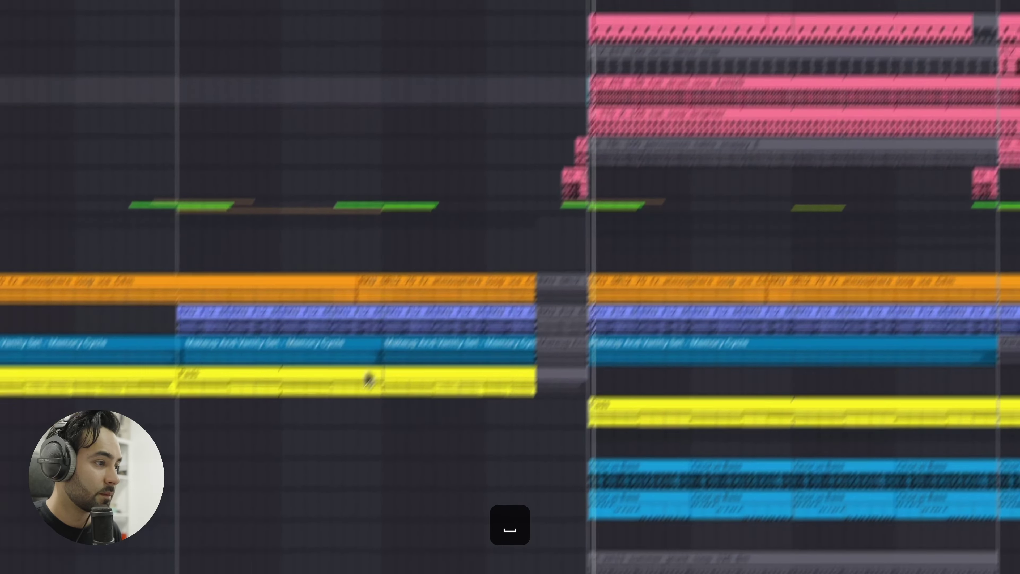
pyautogui.press('s')
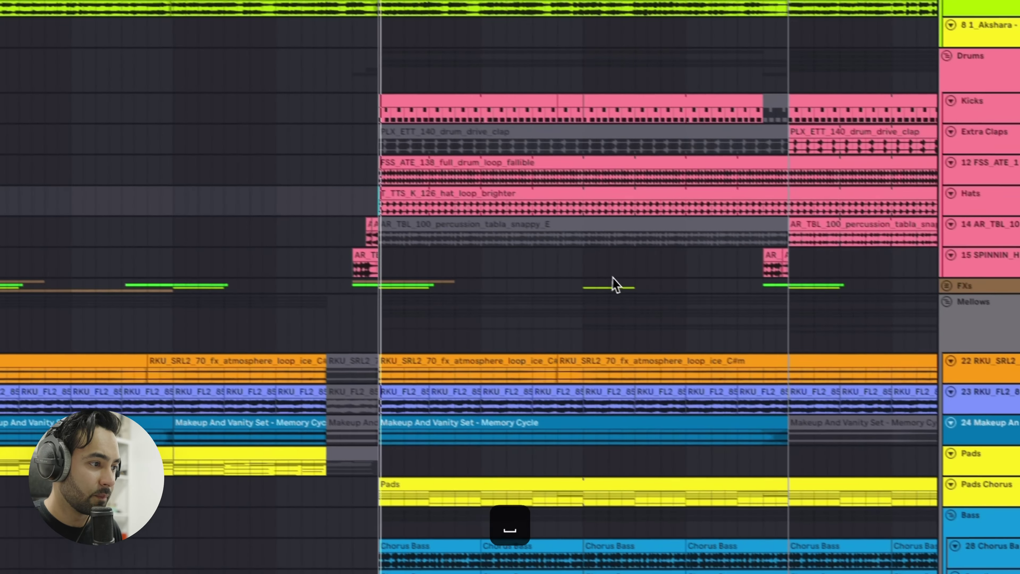
pyautogui.press('super+alt+m')
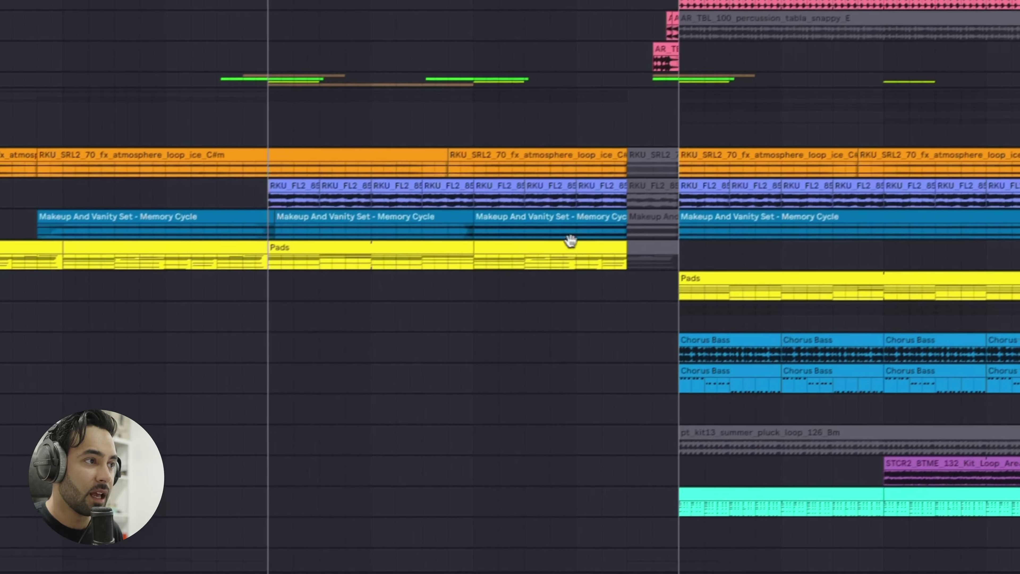
# Examine the automation on the RKU_FL2_85 music loop track and audition it soloed from the Verse and into Chorus 1.
pyautogui.press('a')
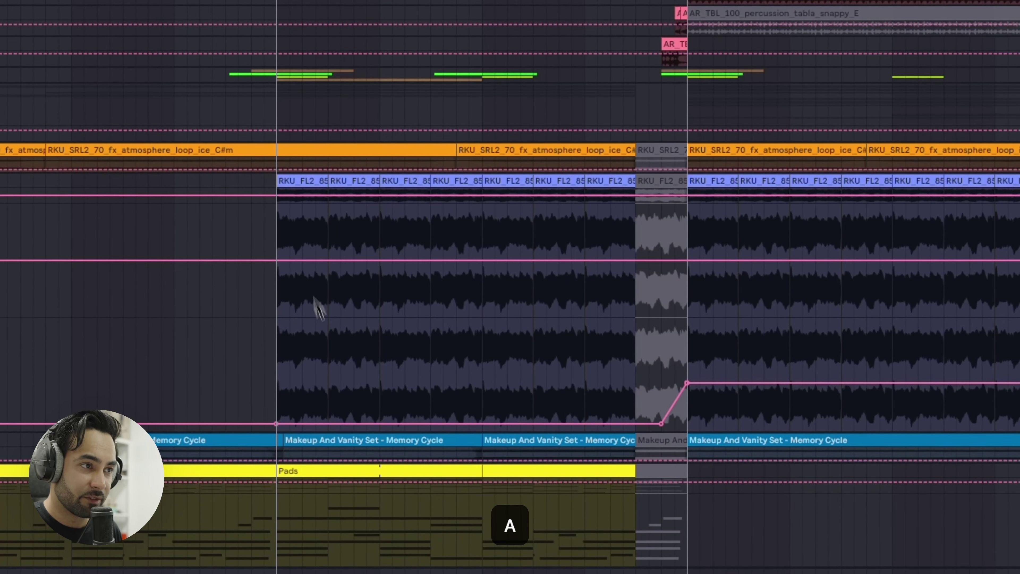
pyautogui.click(277, 225)
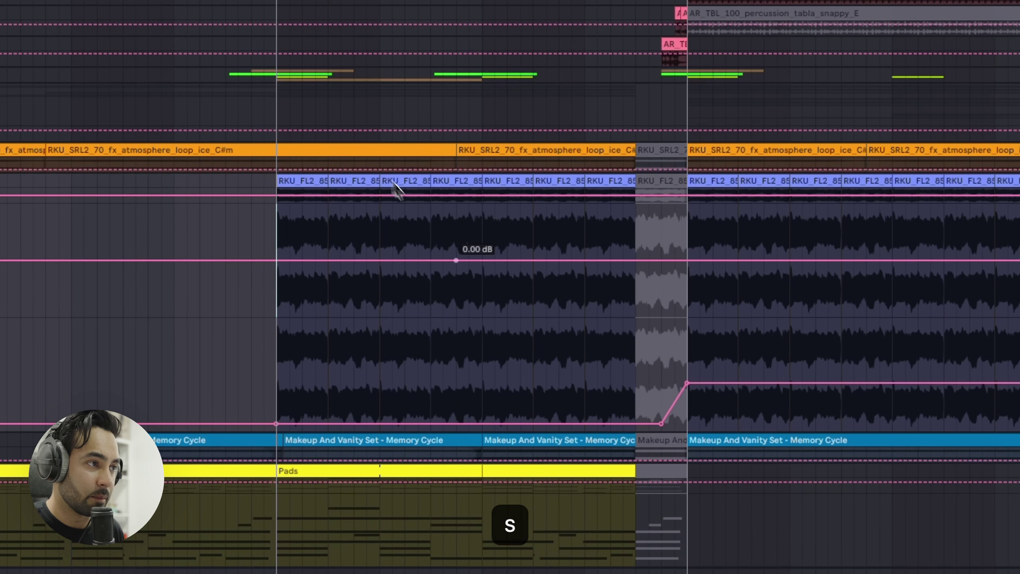
pyautogui.press('a')
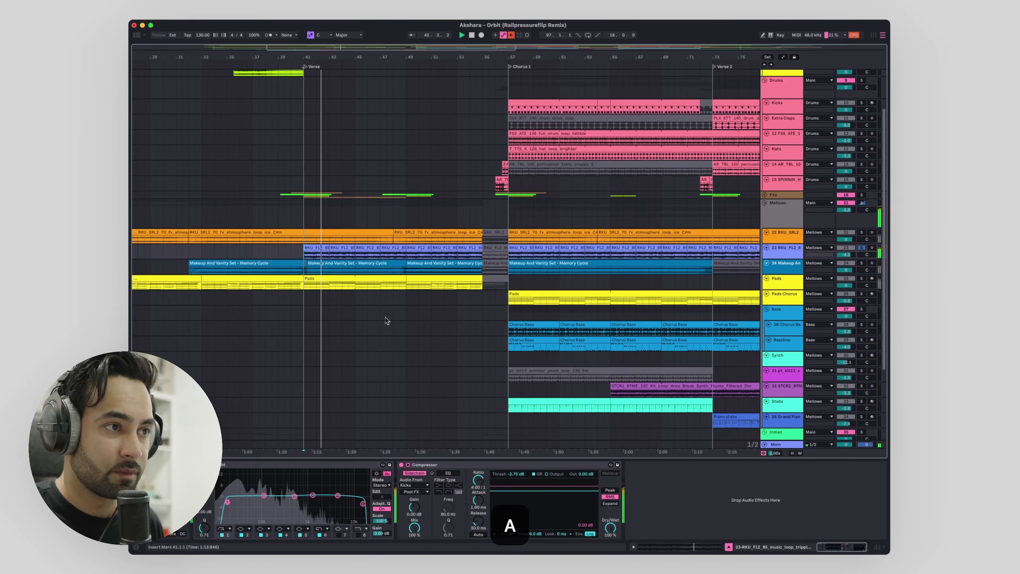
pyautogui.press('a')
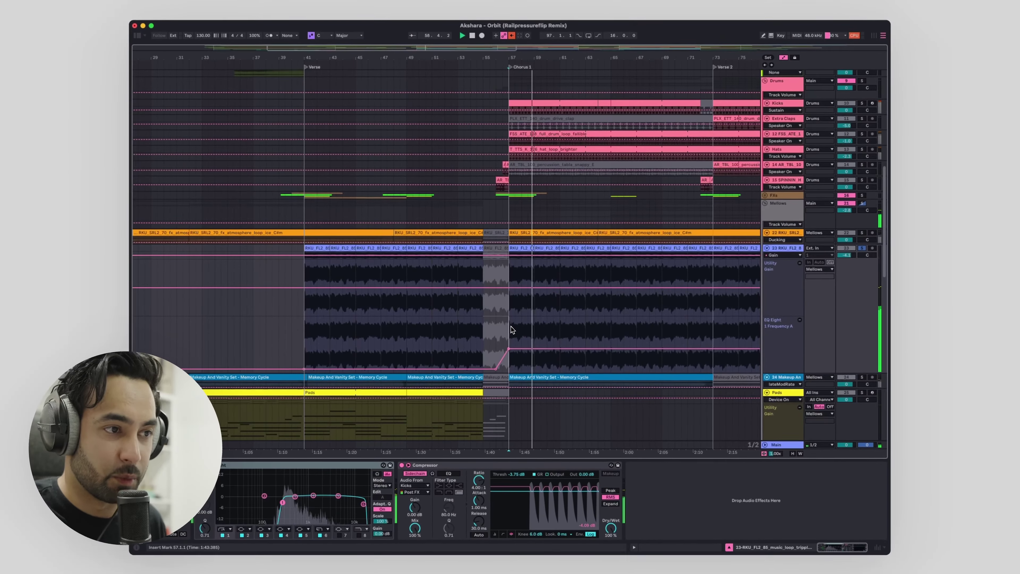
pyautogui.press('a')
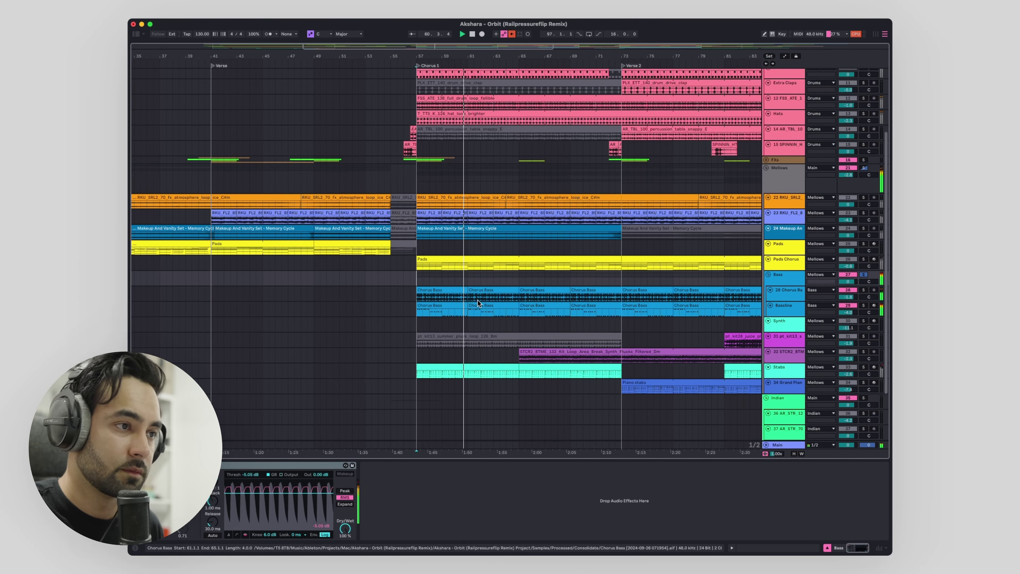
# Audition the Chorus Bass audio track on its own from the start of Chorus 1.
pyautogui.press('space')
pyautogui.click(429, 293)
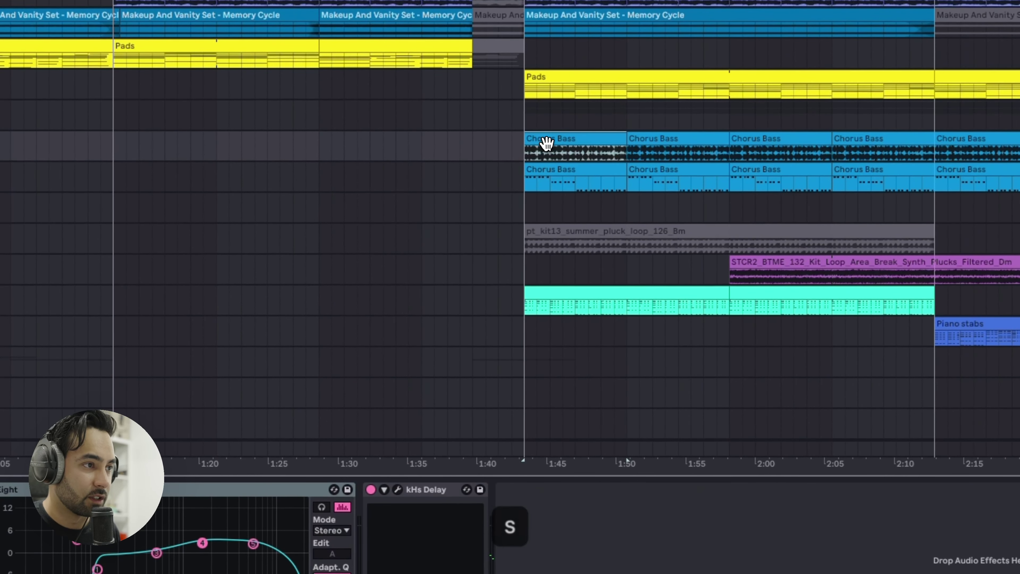
pyautogui.press('space')
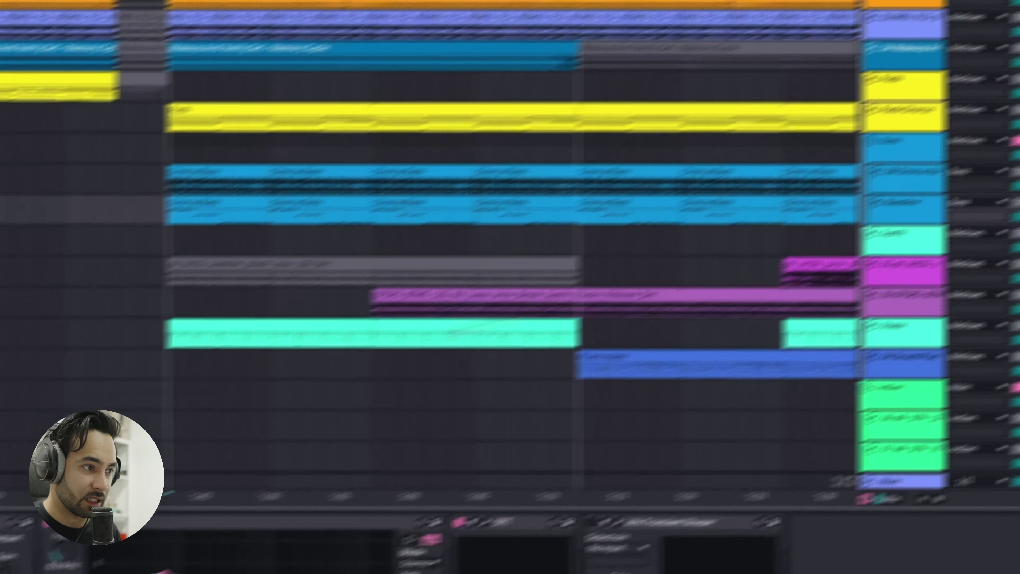
# Play the Bassline track, inspect its Spire synth settings, and listen to the whole Bass group in Chorus 1.
pyautogui.press('space')
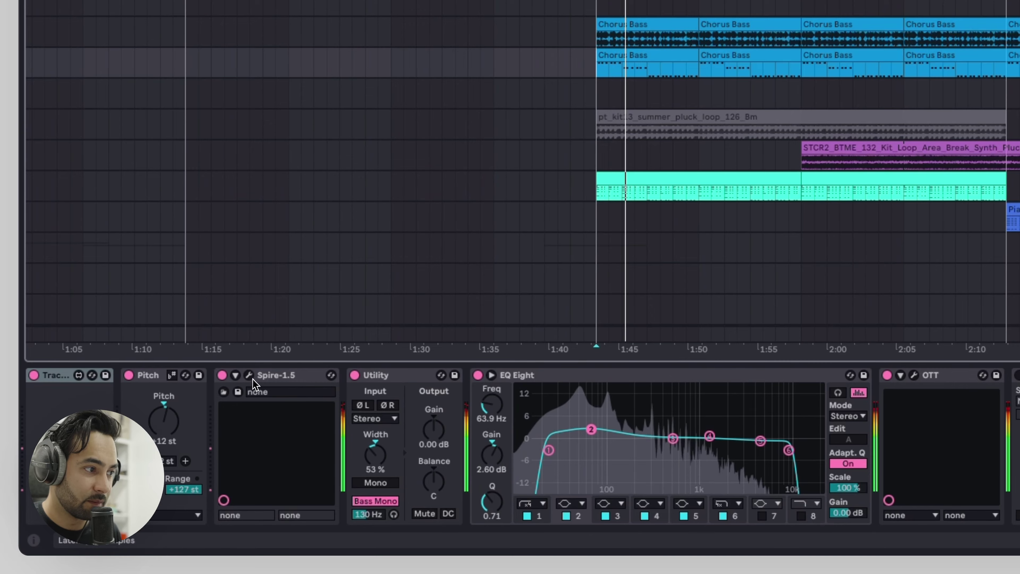
pyautogui.click(249, 375)
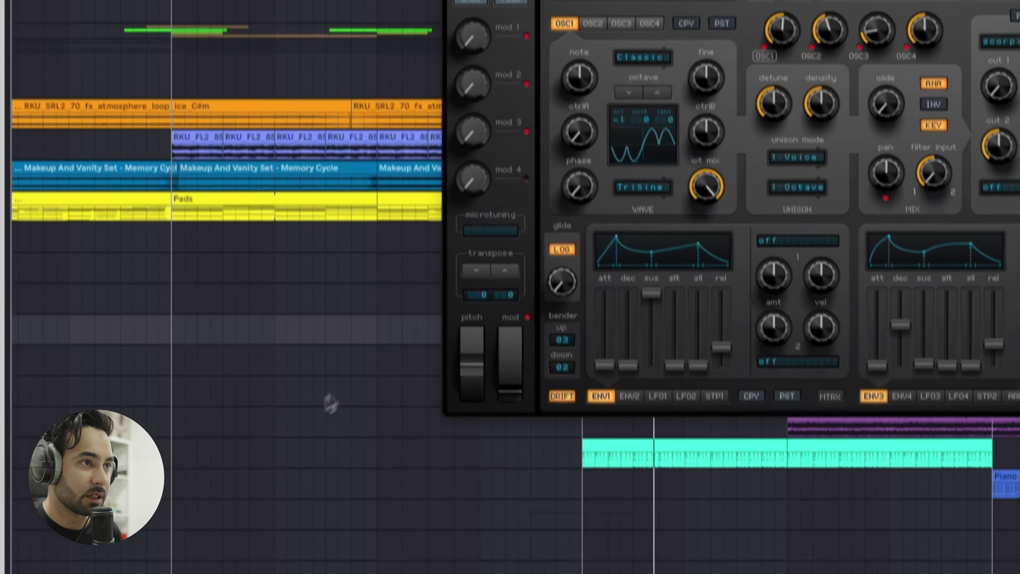
pyautogui.press('super+alt+p')
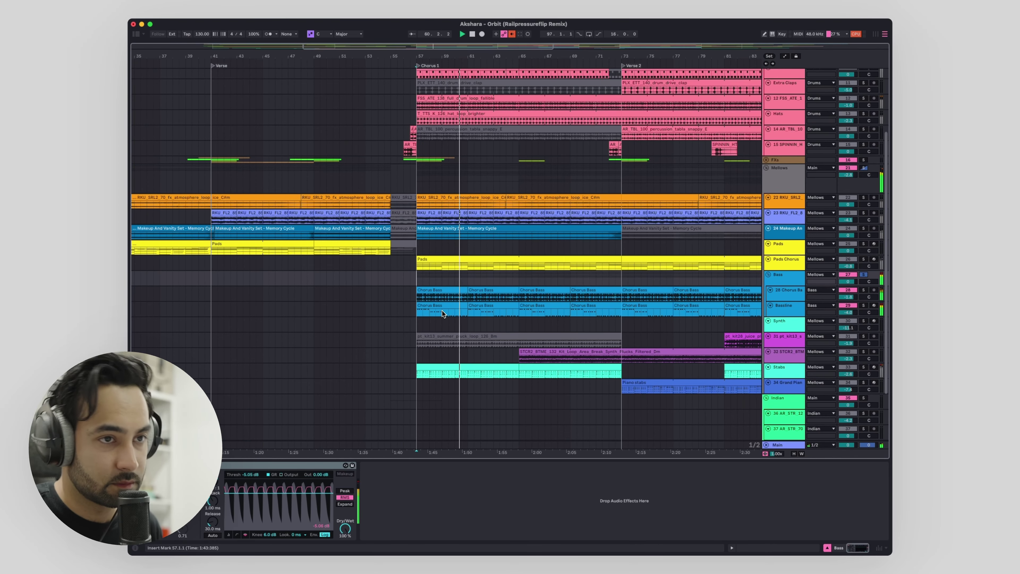
pyautogui.press('space')
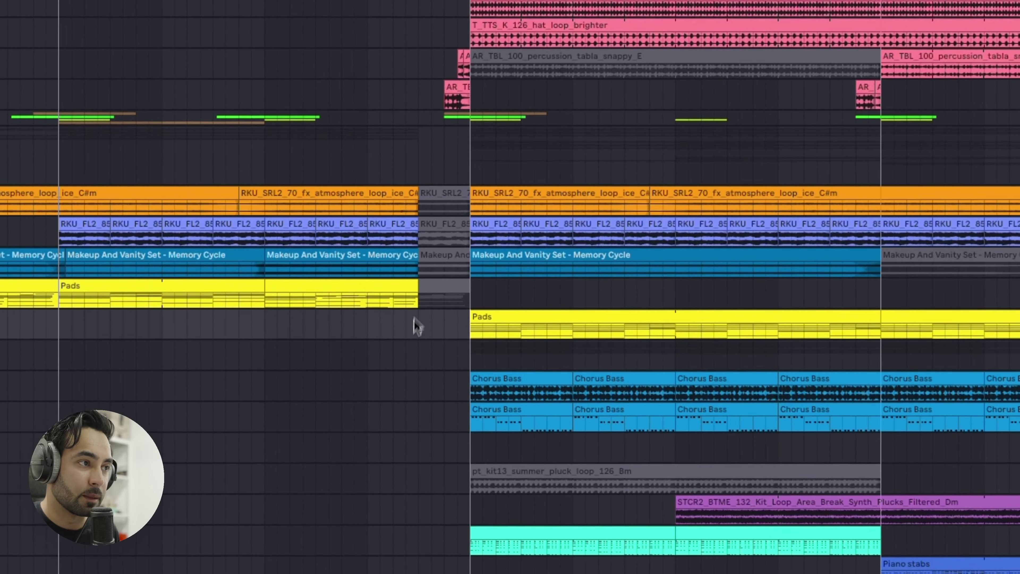
# Audition the Pads track in the Verse and the Pads Chorus track from the start of Chorus 1.
pyautogui.click(271, 303)
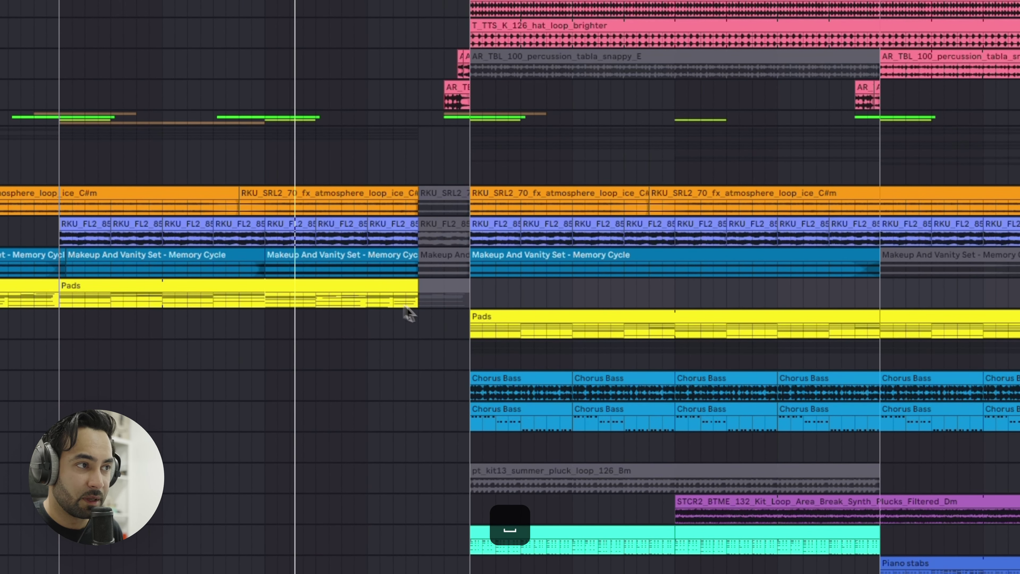
pyautogui.click(474, 336)
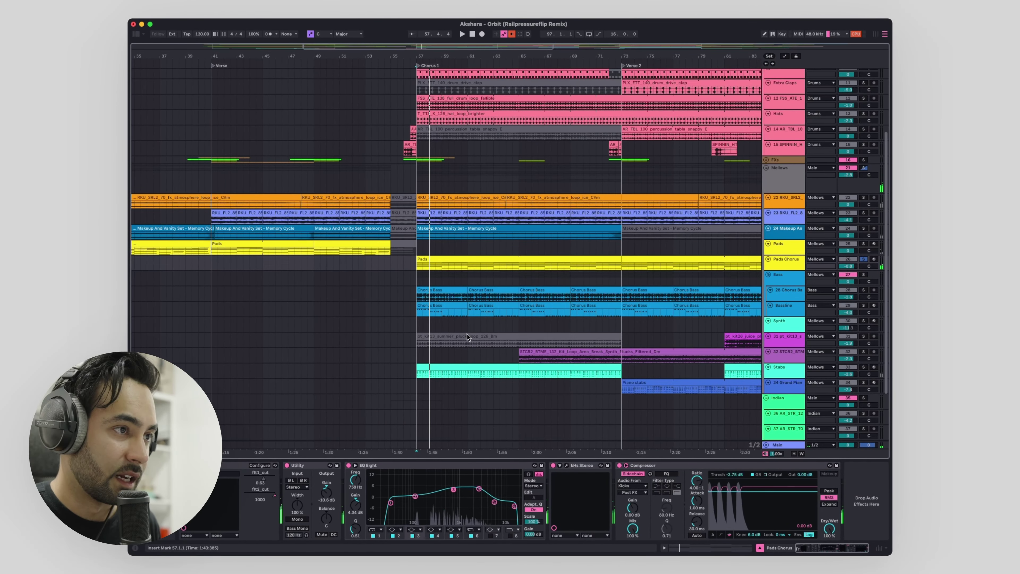
pyautogui.press('space')
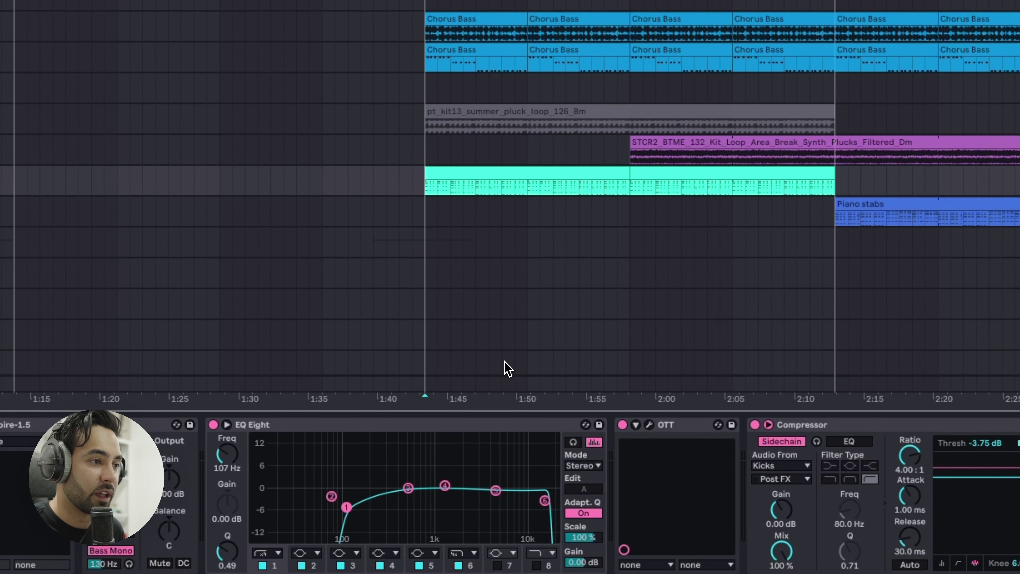
# Audition the soloed Stabs track from the start of Chorus 1 and inspect the chord notes in its MIDI clip.
pyautogui.press('space')
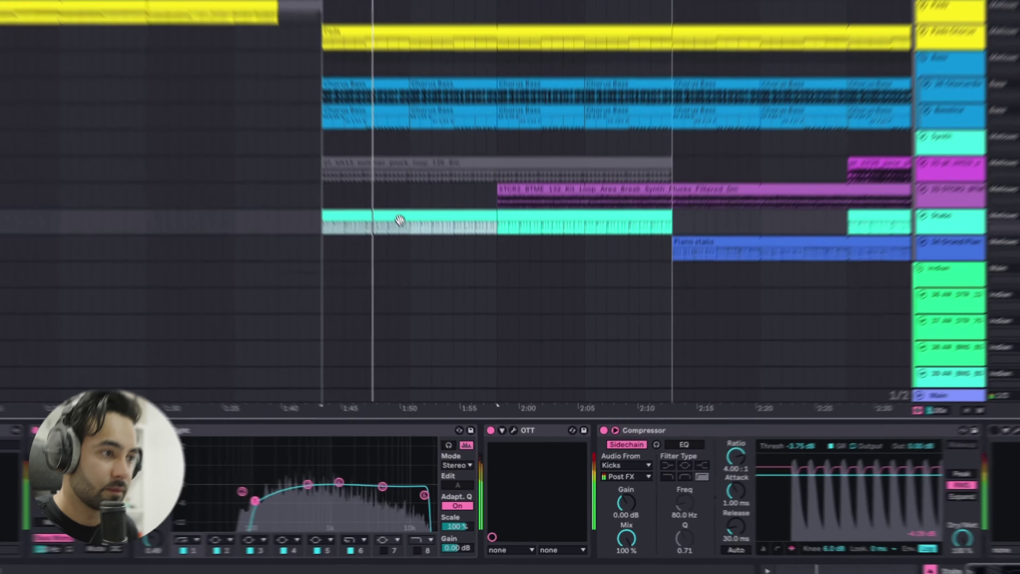
pyautogui.hotkey('shift', 'Tab')
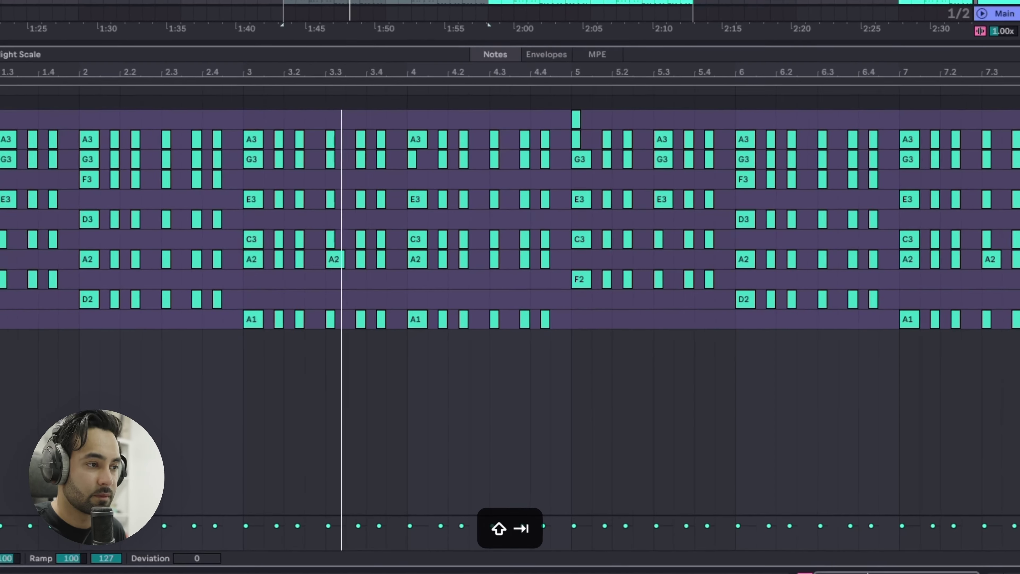
pyautogui.press('f')
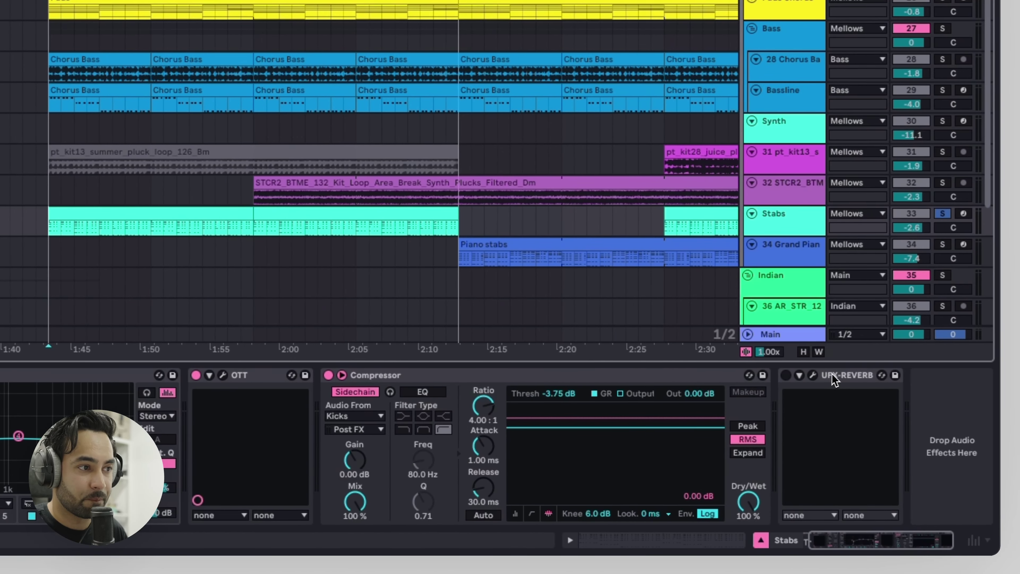
# Delete the disabled UFX-REVERB device from the Stabs track and save the set.
pyautogui.click(882, 375)
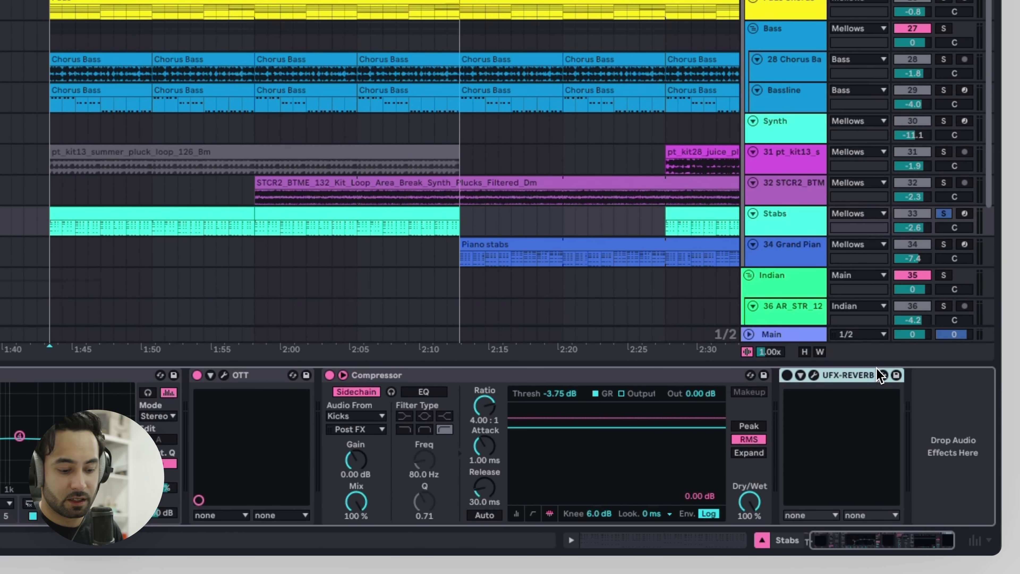
pyautogui.press('BackSpace')
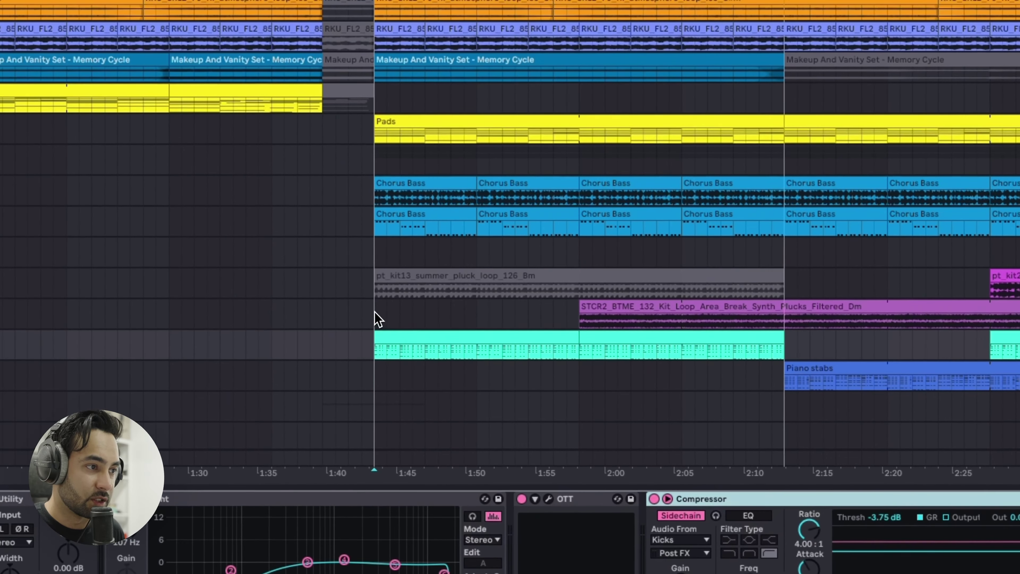
pyautogui.click(375, 312)
pyautogui.press('super+s')
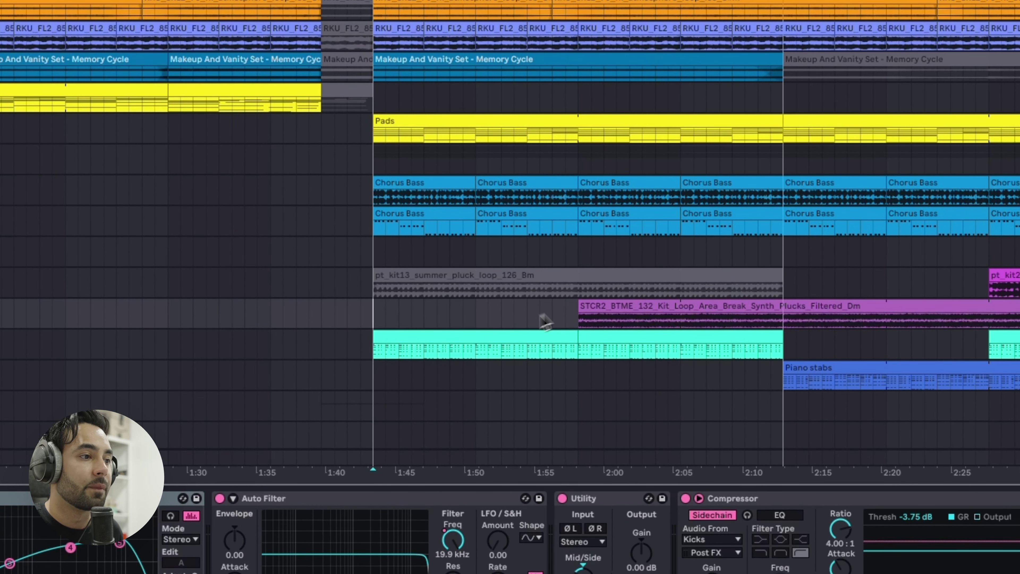
# Audition the STCR2_BTME synth plucks loop from its clip start midway through Chorus 1 and inspect its clip view.
pyautogui.click(582, 321)
pyautogui.scroll(-5, 599, 214)
pyautogui.hscroll(10, 599, 214)
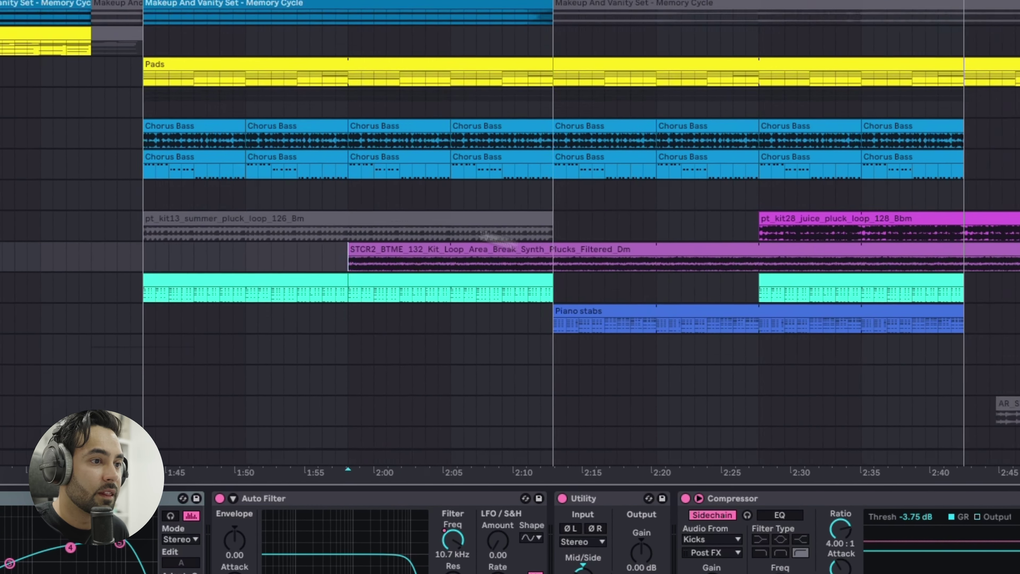
pyautogui.scroll(3, 434, 203)
pyautogui.hscroll(-3, 434, 203)
pyautogui.press('space')
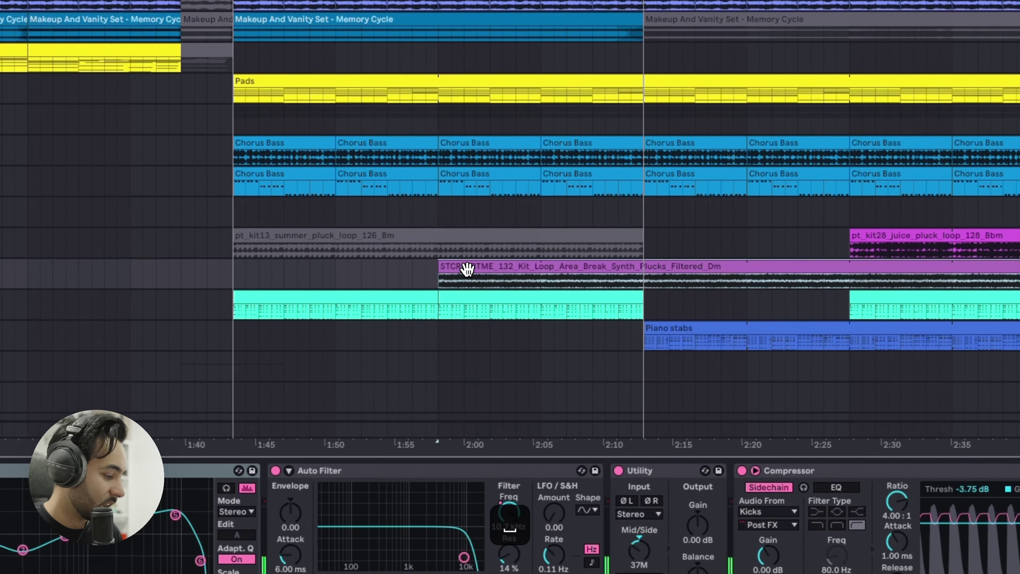
pyautogui.hotkey('shift', 'Tab')
pyautogui.hotkey('shift', 'Tab')
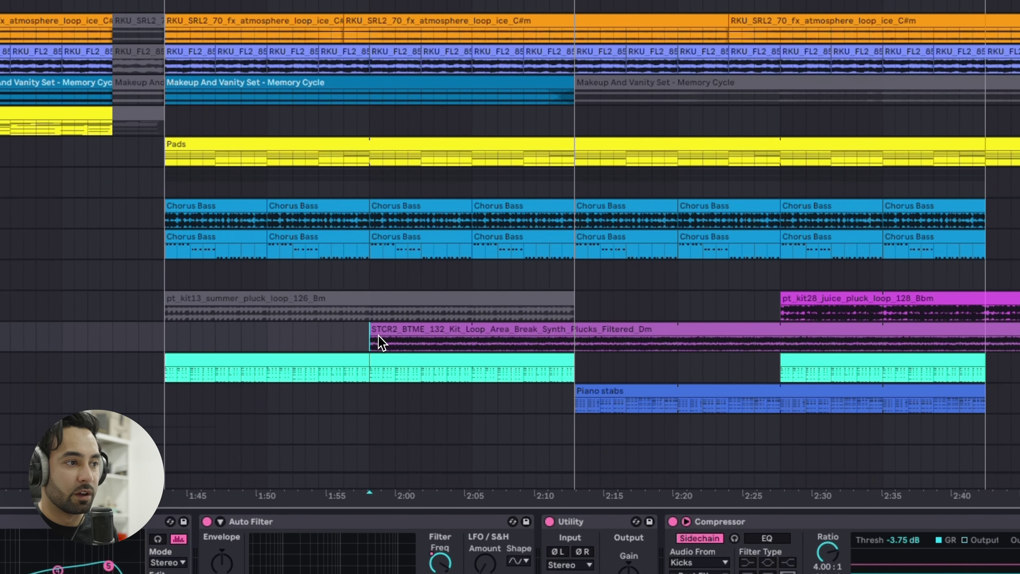
# Audition the Piano stabs clip on the Grand Piano track from the start of Verse 2 and inspect its MIDI notes.
pyautogui.scroll(-3, 378, 317)
pyautogui.click(440, 305)
pyautogui.press('space')
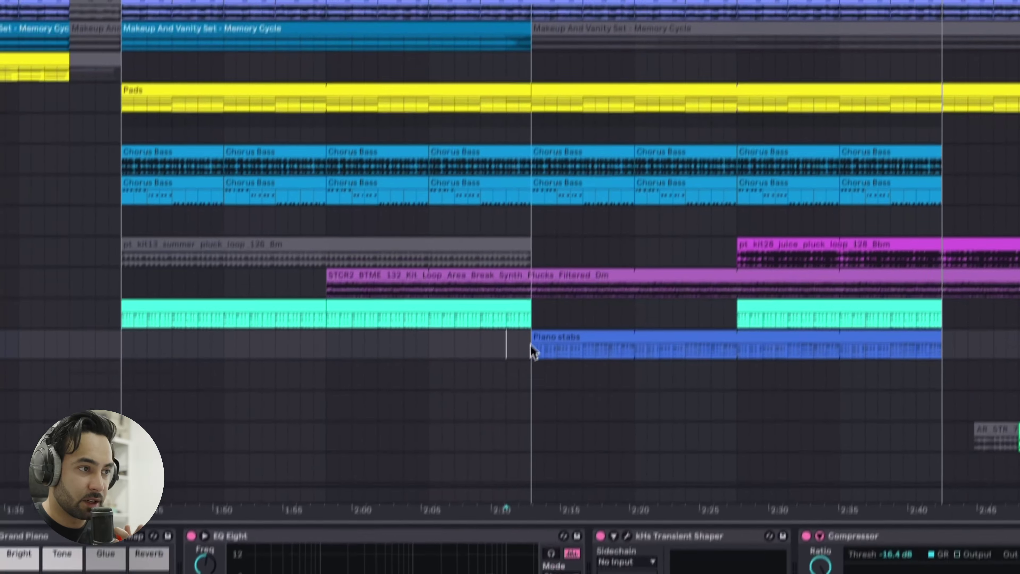
pyautogui.press('space')
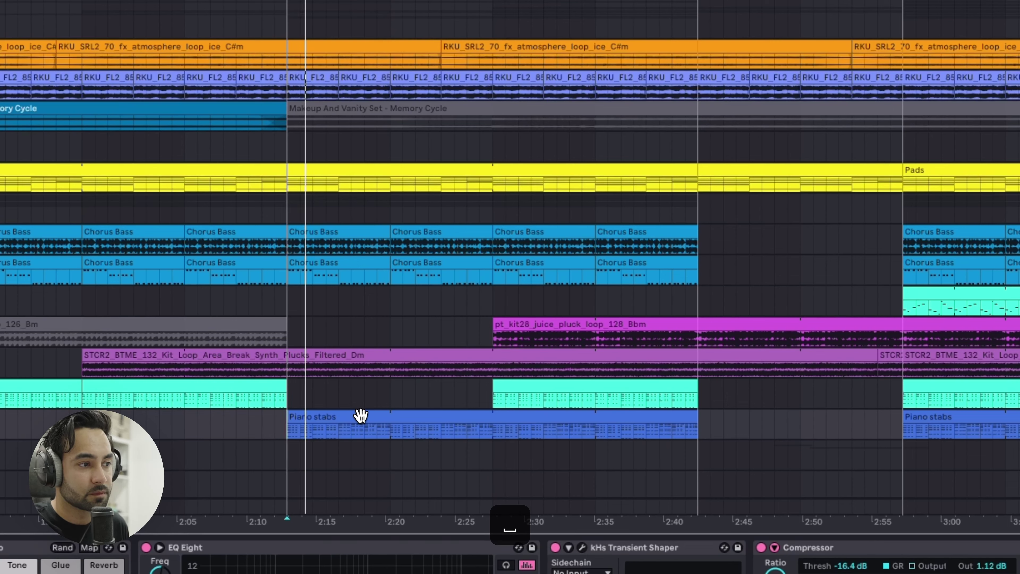
pyautogui.click(360, 417)
pyautogui.hotkey('shift', 'Tab')
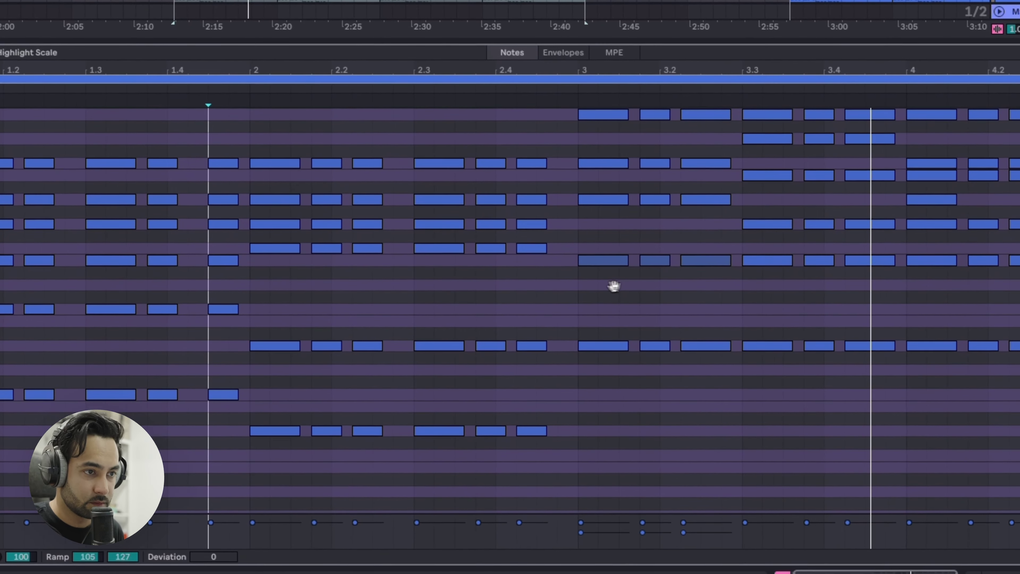
# Play the full mix from the start of Verse 2 and look over the vocal, drum and melodic tracks.
pyautogui.scroll(1, 601, 302)
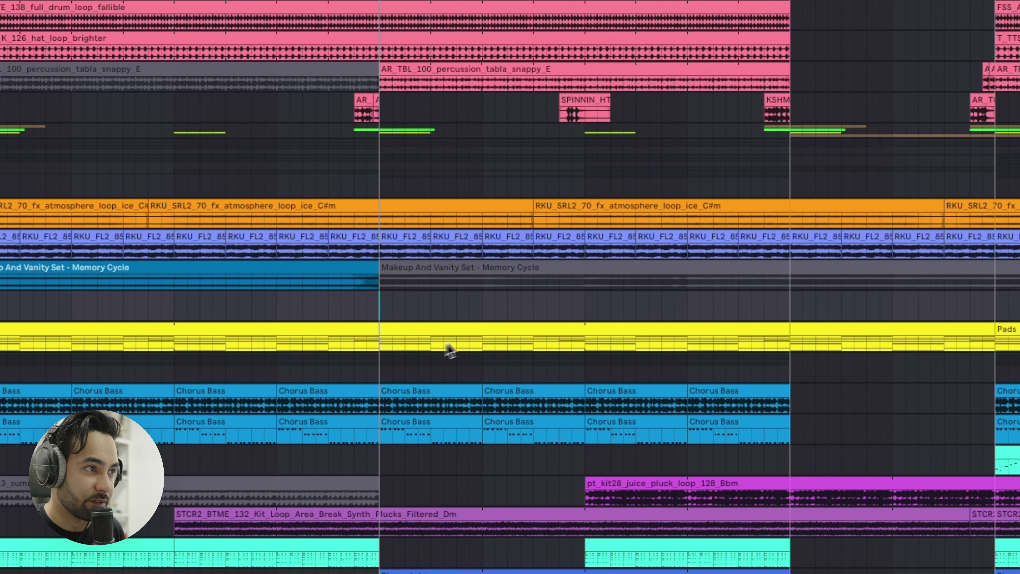
pyautogui.press('space')
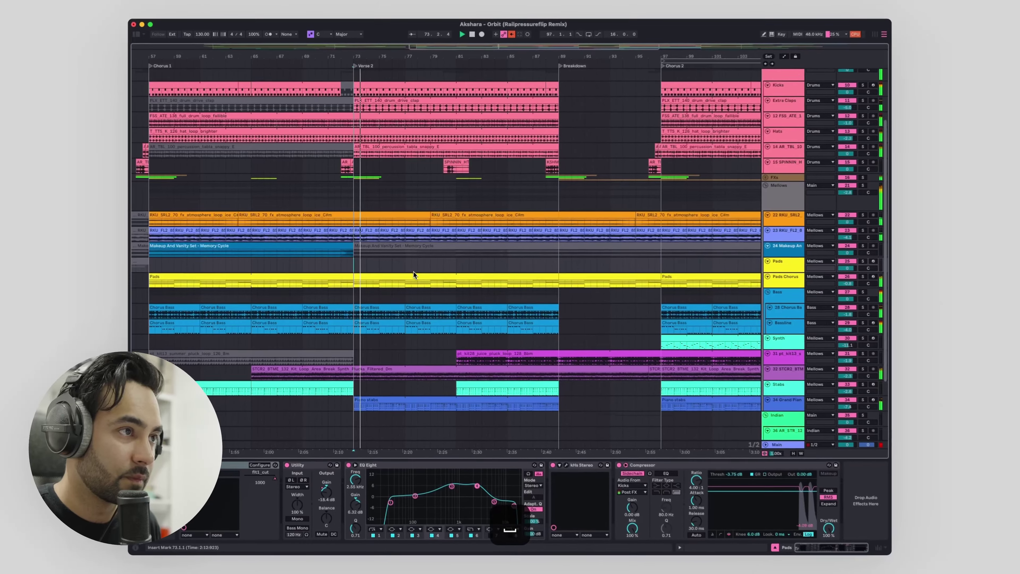
pyautogui.click(411, 274)
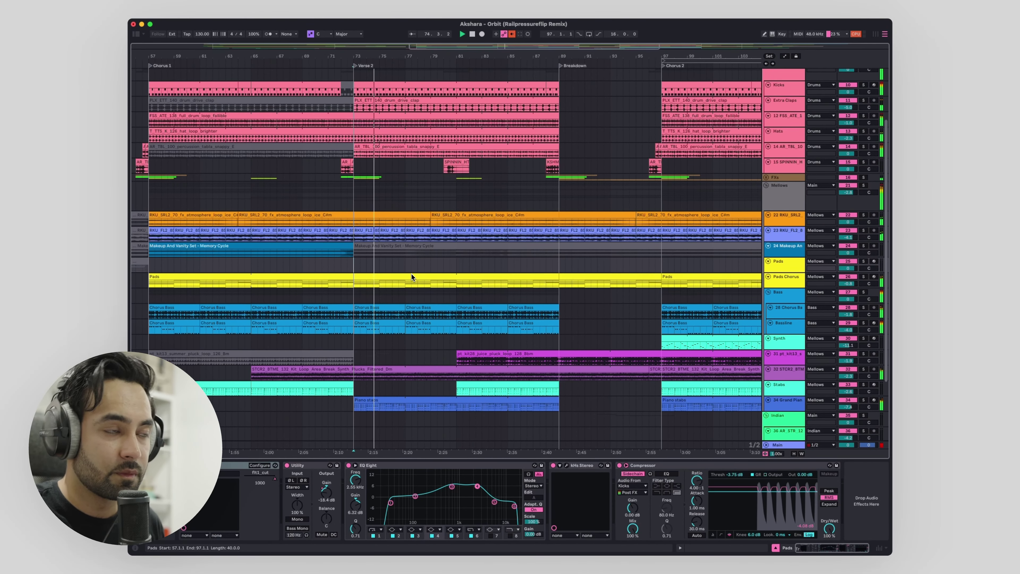
pyautogui.scroll(2, 411, 273)
pyautogui.scroll(2, 412, 273)
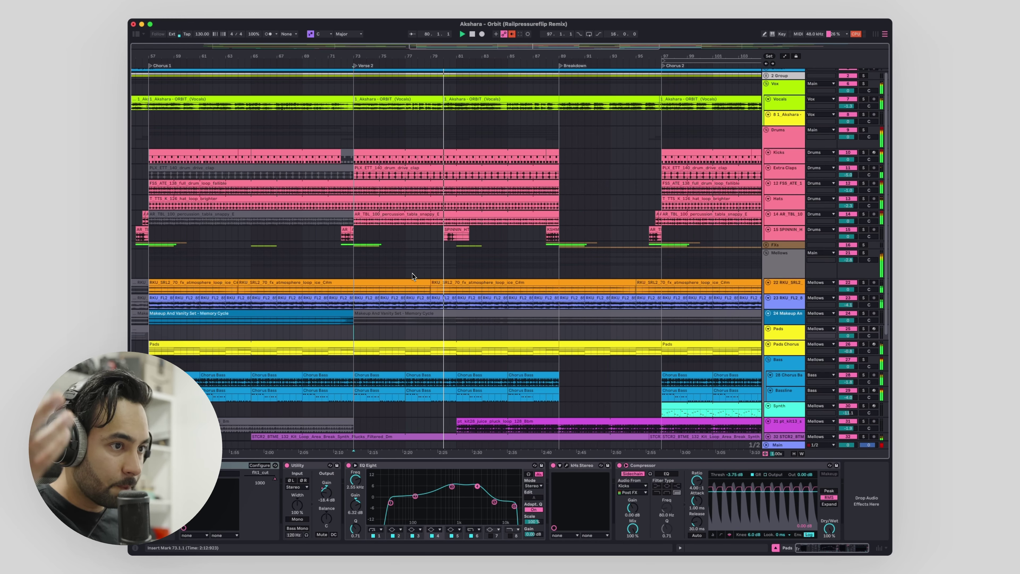
pyautogui.scroll(-3, 418, 267)
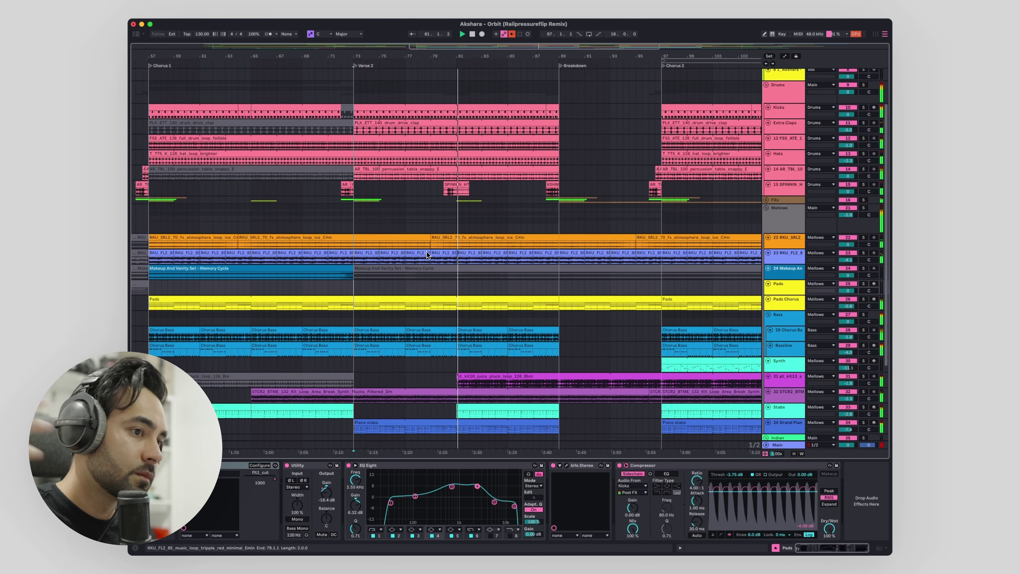
pyautogui.press('space')
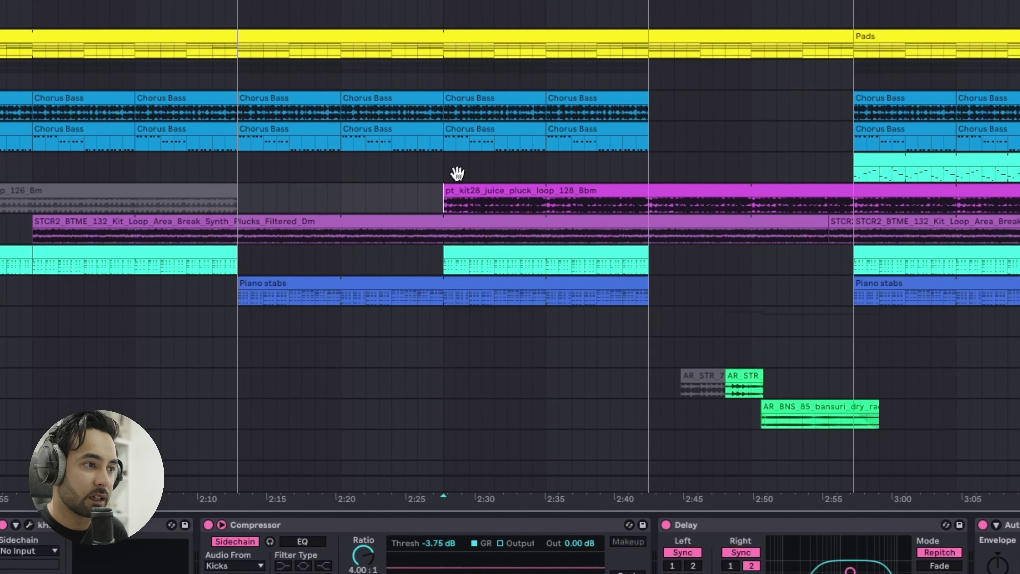
# Solo the pt_kit28_juice_pluck_loop track, audition it in Verse 2, and inspect its filter automation and clip warp mode.
pyautogui.press('s')
pyautogui.press('space')
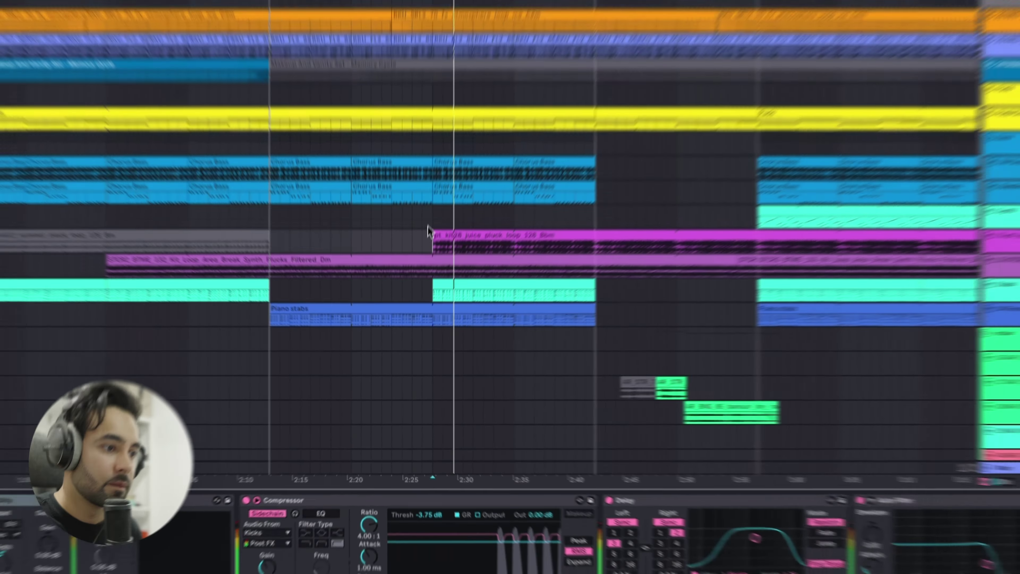
pyautogui.press('a')
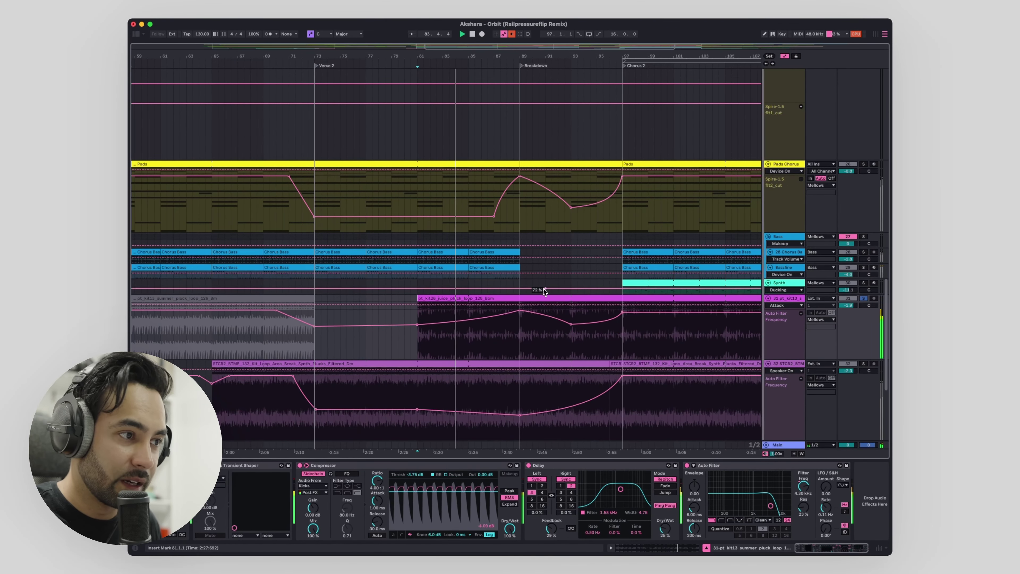
pyautogui.scroll(-3, 545, 294)
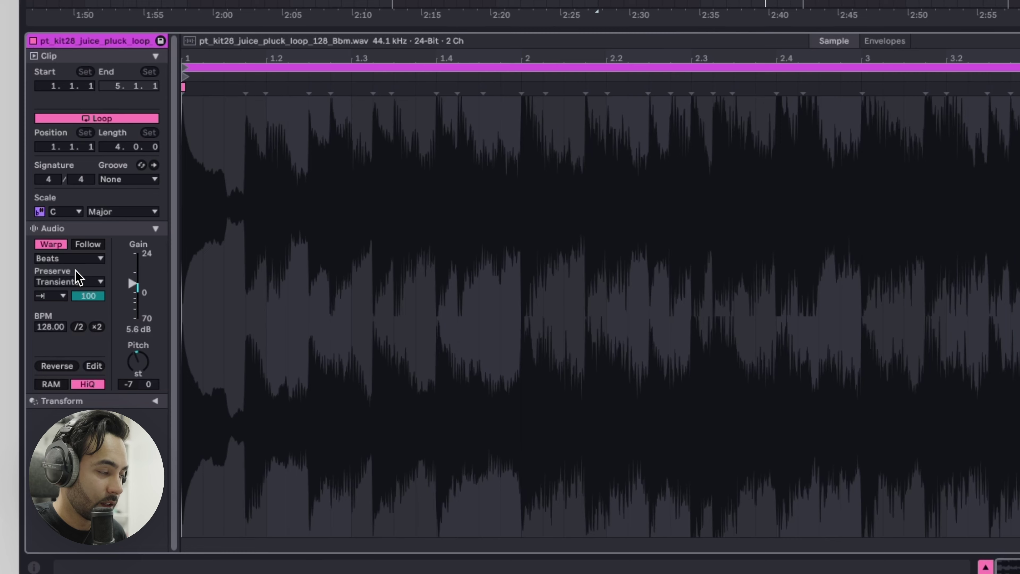
pyautogui.click(81, 258)
pyautogui.click(83, 261)
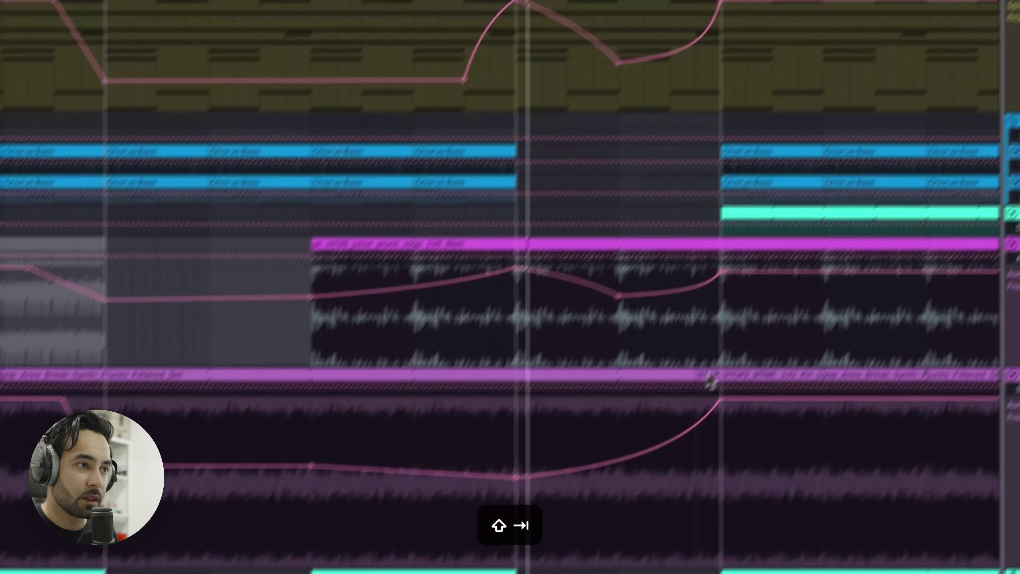
# Unsolo the pluck loop, play the full mix from late Verse 2 into the Breakdown, and examine the pad and pluck filter automation.
pyautogui.press('s')
pyautogui.press('a')
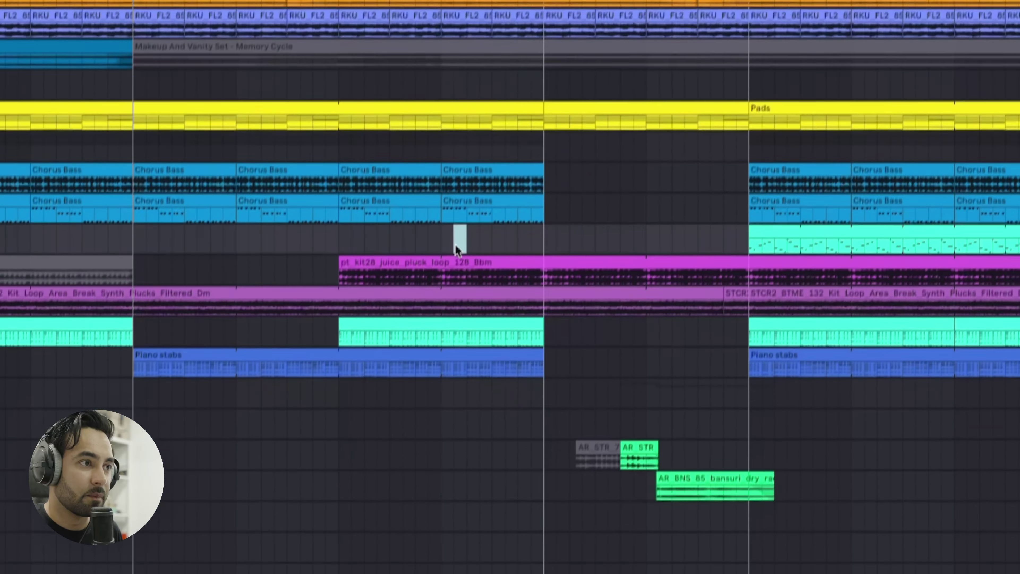
pyautogui.press('space')
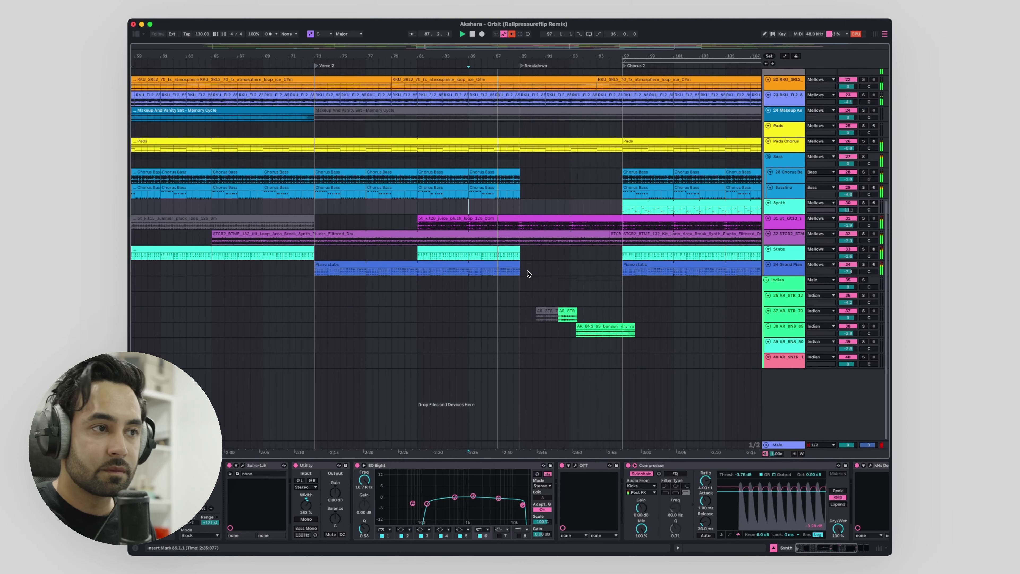
pyautogui.press('a')
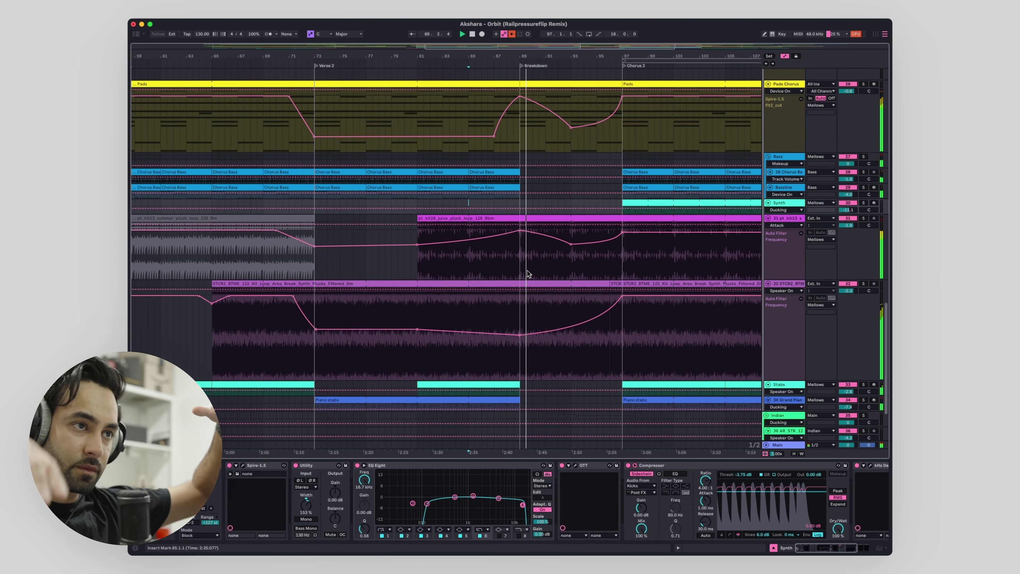
pyautogui.scroll(1, 515, 140)
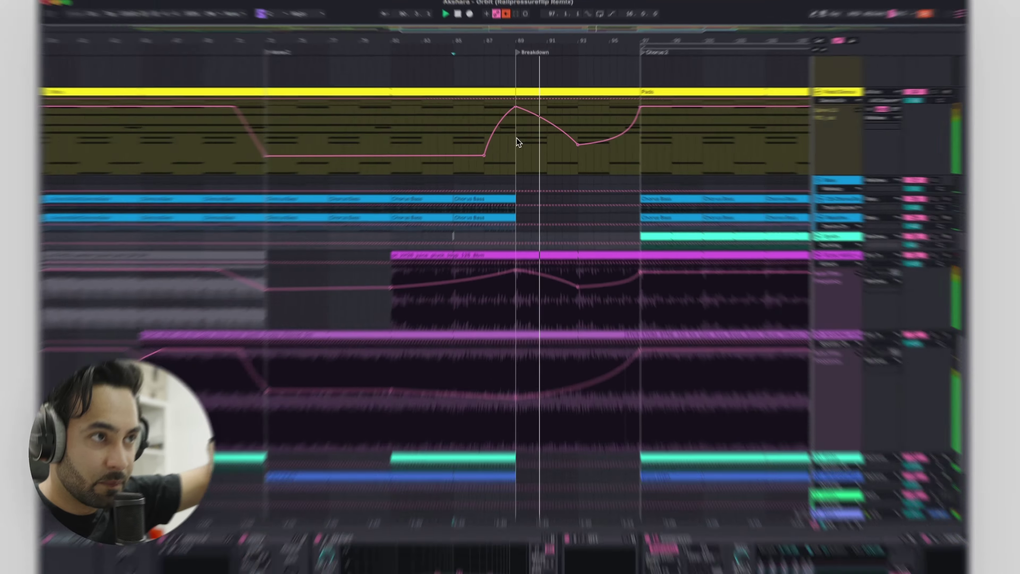
pyautogui.scroll(-8, 529, 429)
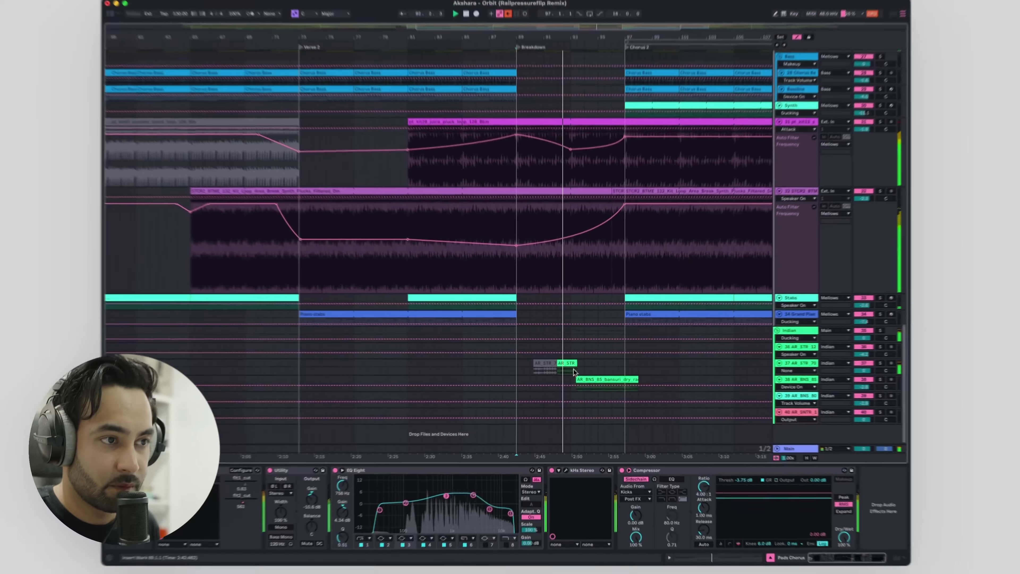
pyautogui.press('a')
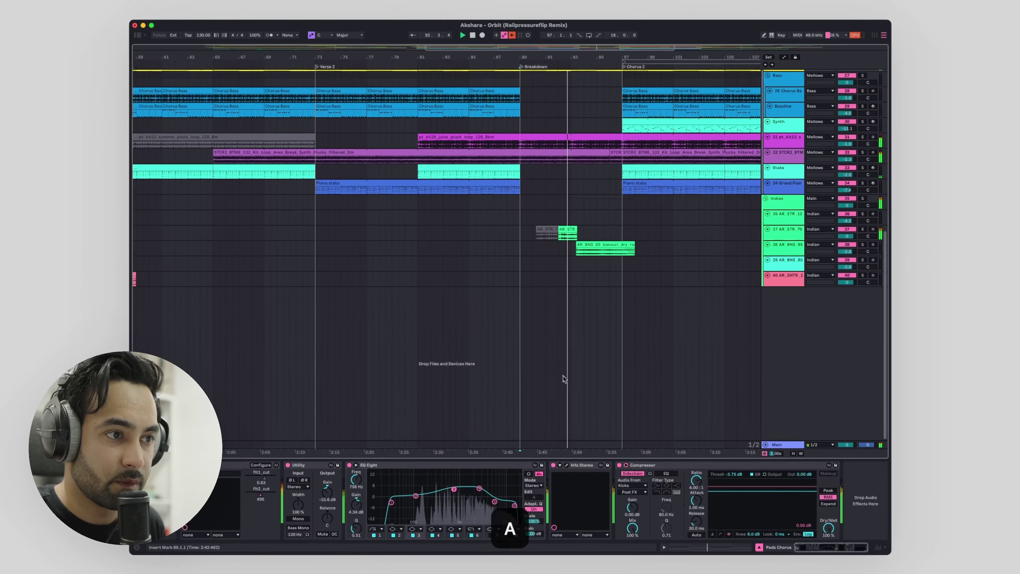
# Play the Breakdown from the AR_STR sitar clip at bar 92 to hear the Indian instrument layers.
pyautogui.press('space')
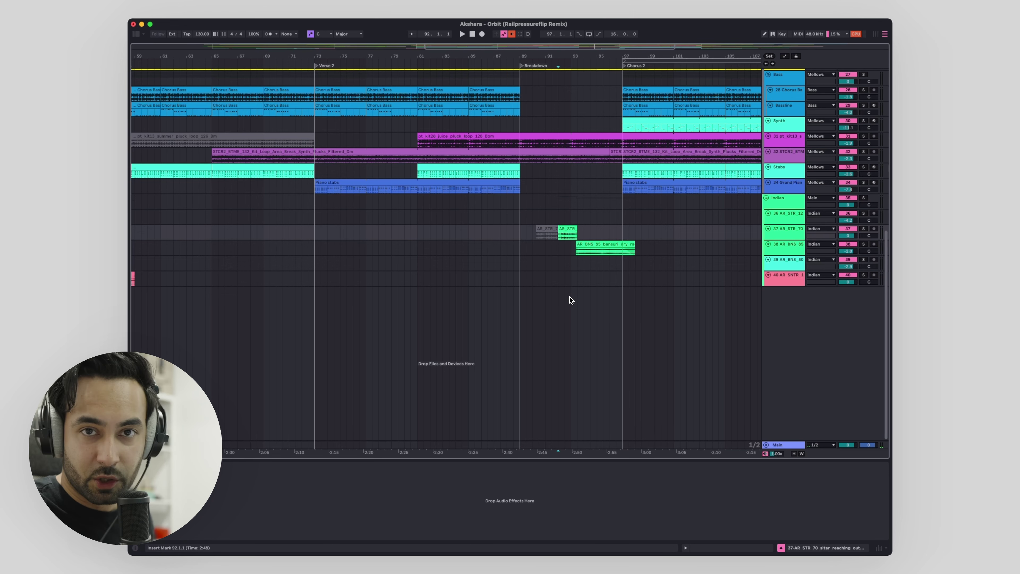
pyautogui.press('space')
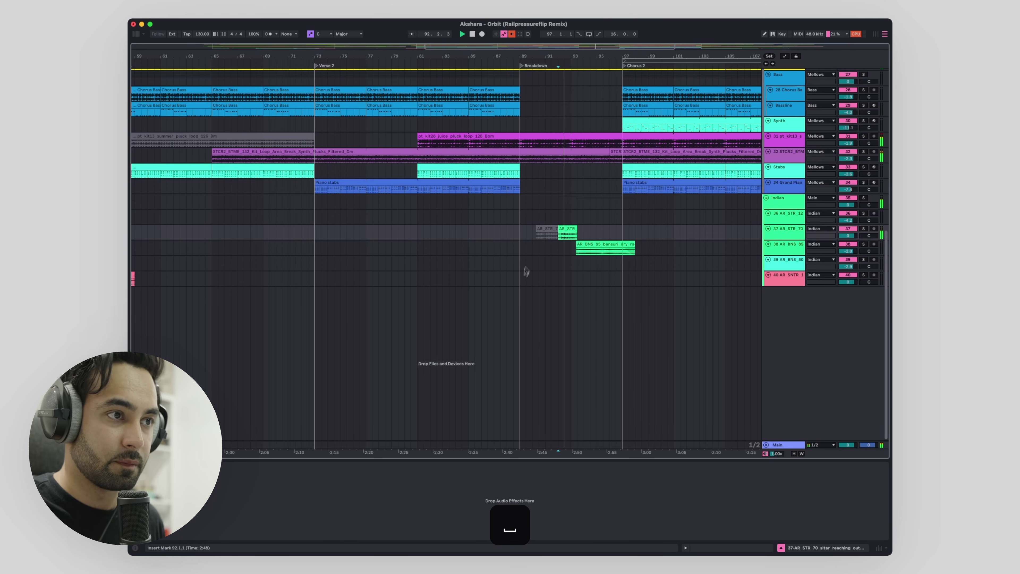
pyautogui.scroll(10, 506, 288)
pyautogui.press('space')
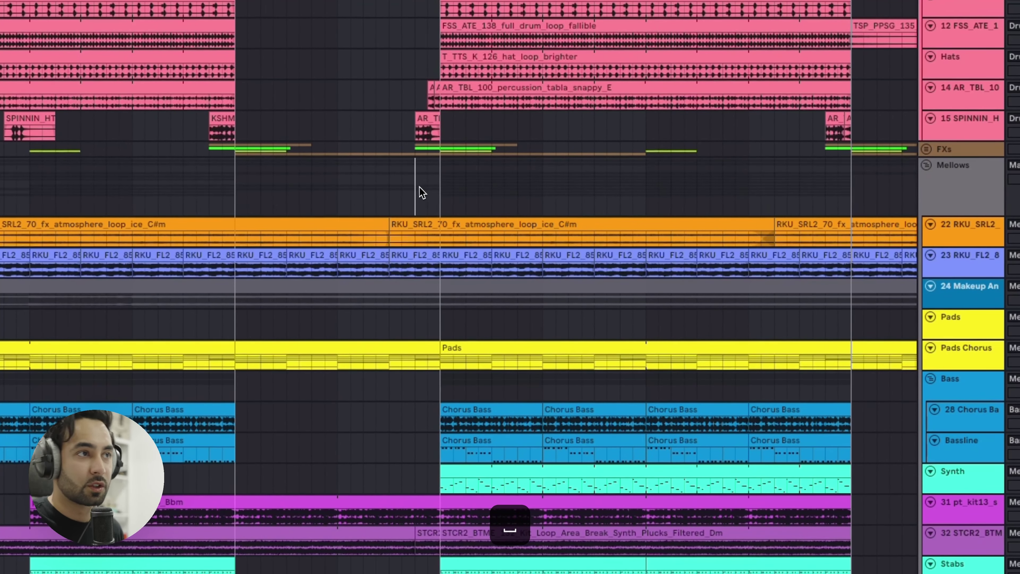
# Play the full mix from bar 96, just before Chorus 2, into the chorus.
pyautogui.click(420, 187)
pyautogui.press('space')
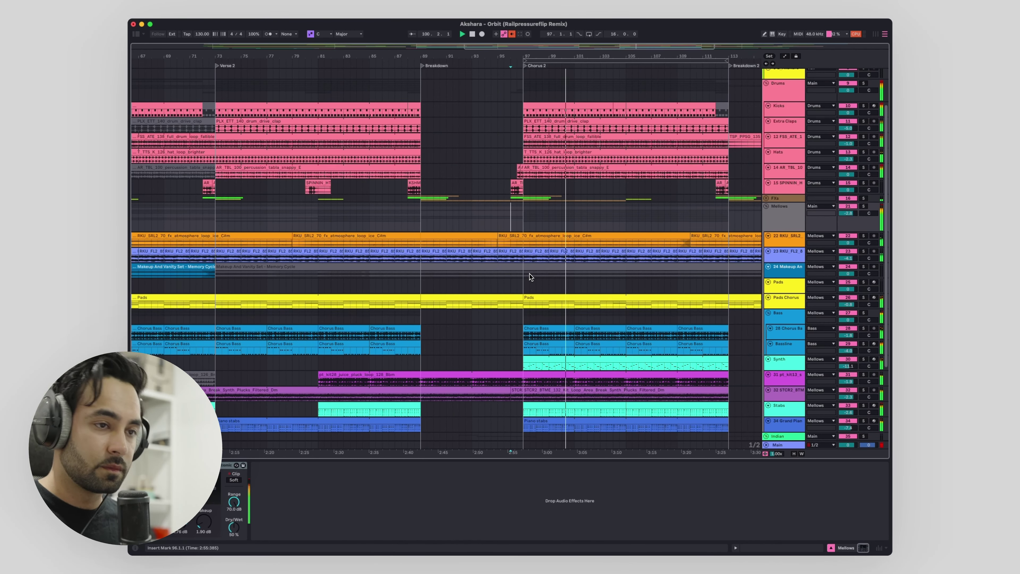
pyautogui.press('space')
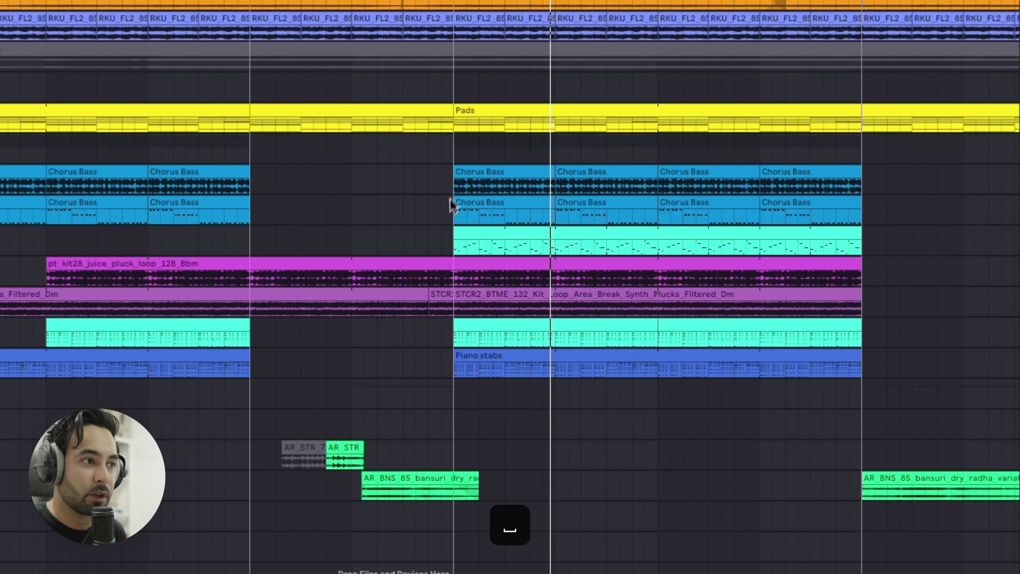
# Audition the Synth track on its own from the start of Chorus 2.
pyautogui.press('space')
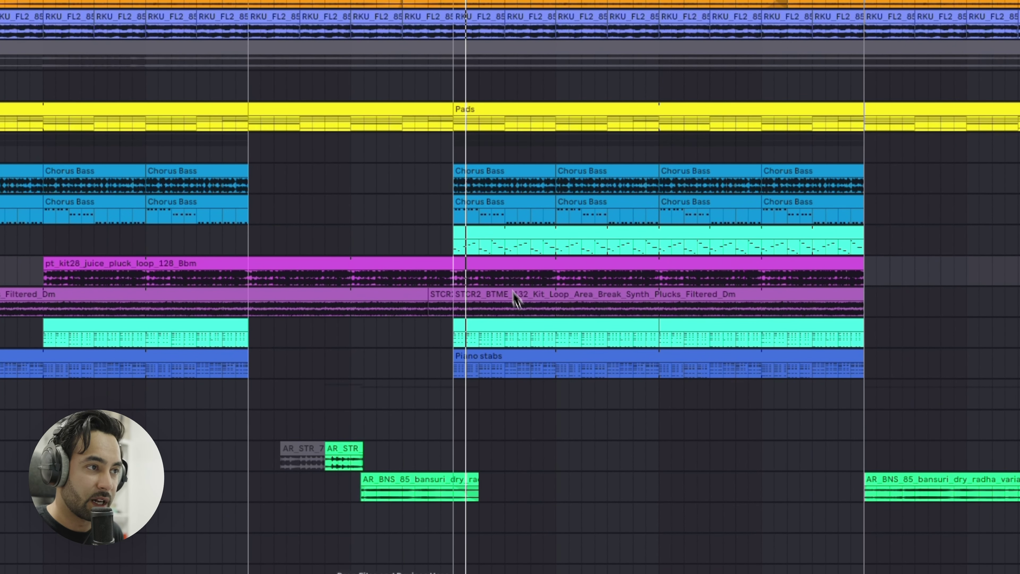
pyautogui.click(457, 250)
pyautogui.press('space')
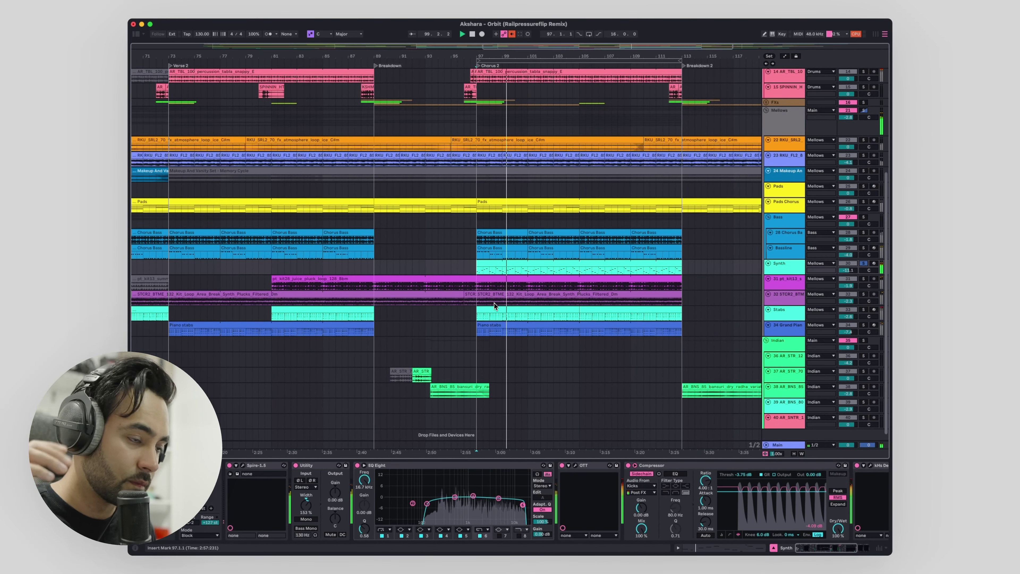
# Stop playback and examine the LD Backstage patch in the Synth track's Spire instrument.
pyautogui.press('space')
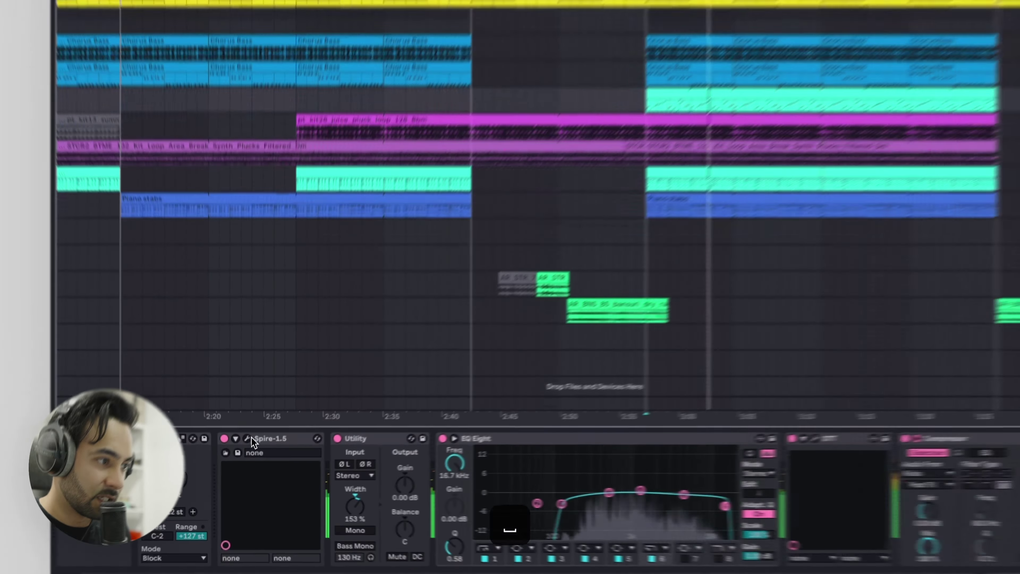
pyautogui.press('super+alt+p')
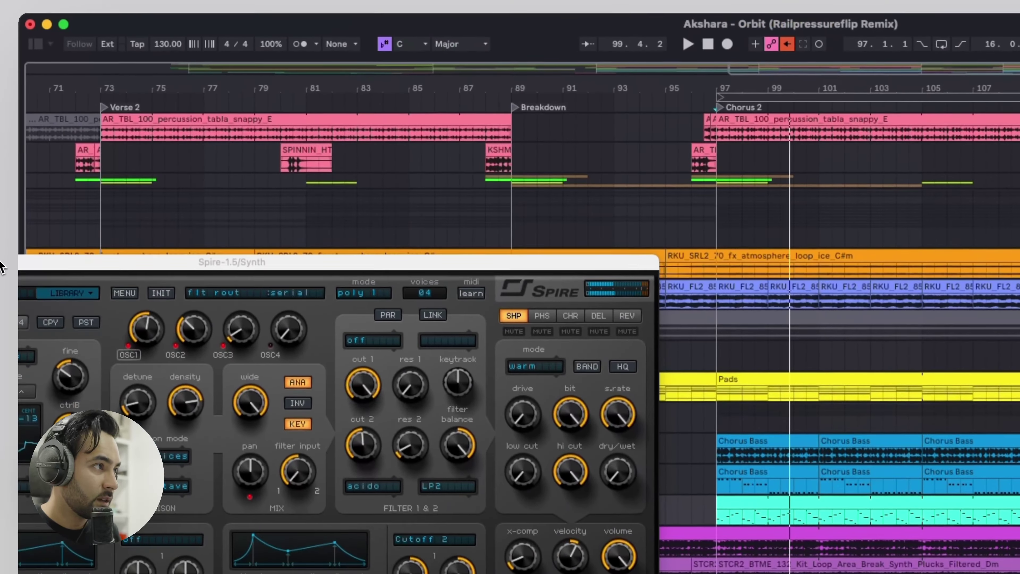
pyautogui.moveTo(2, 264); pyautogui.dragTo(413, 337)
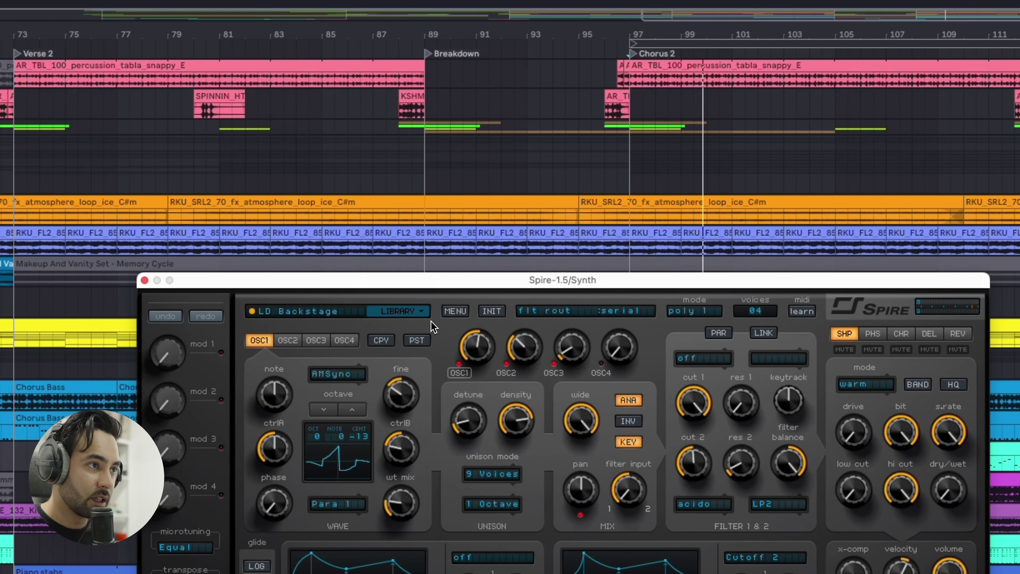
pyautogui.press('super+alt+p')
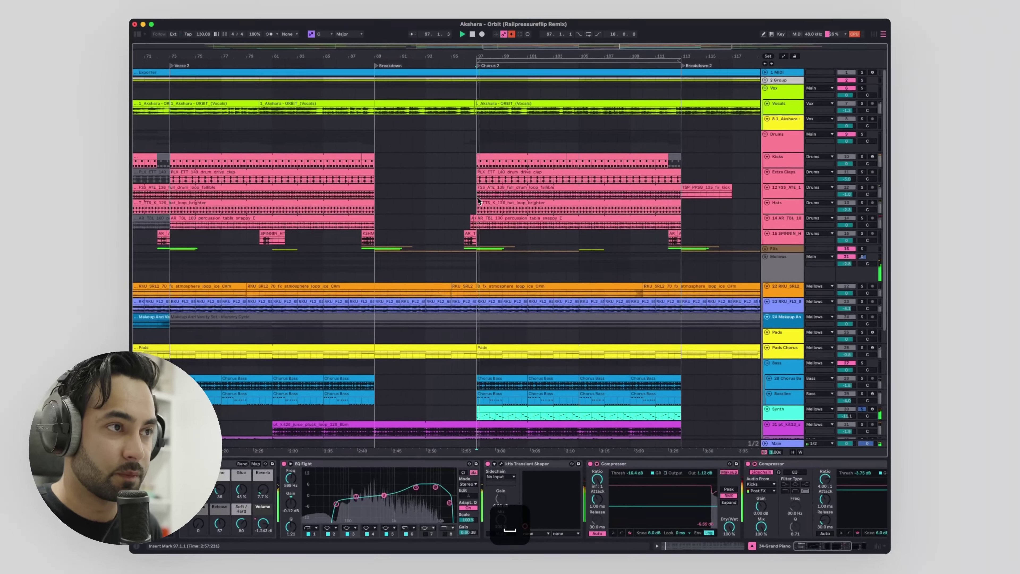
# Play the full mix of Chorus 2 and look over its drum, bass, synth, piano and vocal layers.
pyautogui.scroll(-5, 517, 329)
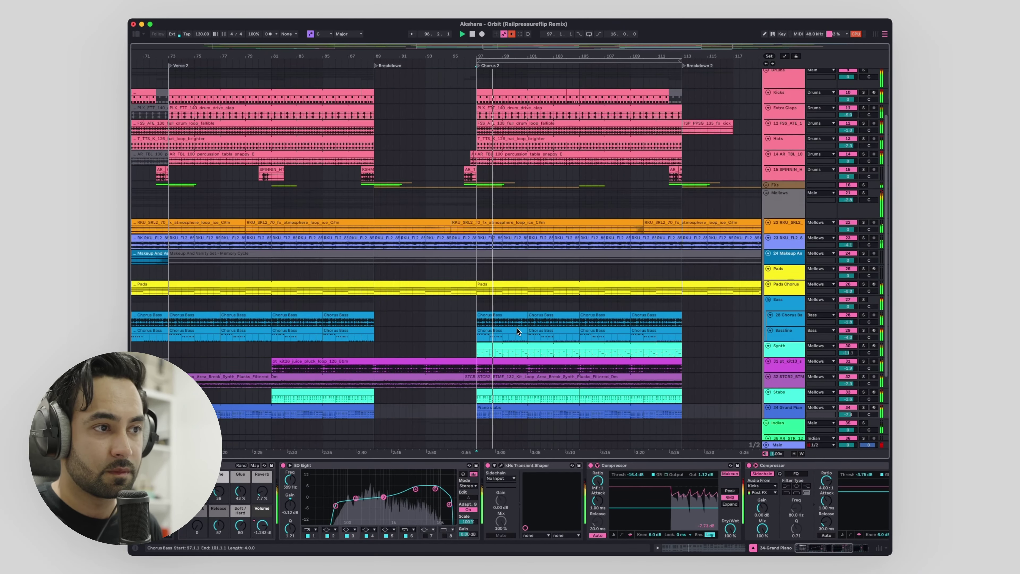
pyautogui.scroll(-3, 586, 292)
pyautogui.scroll(8, 587, 294)
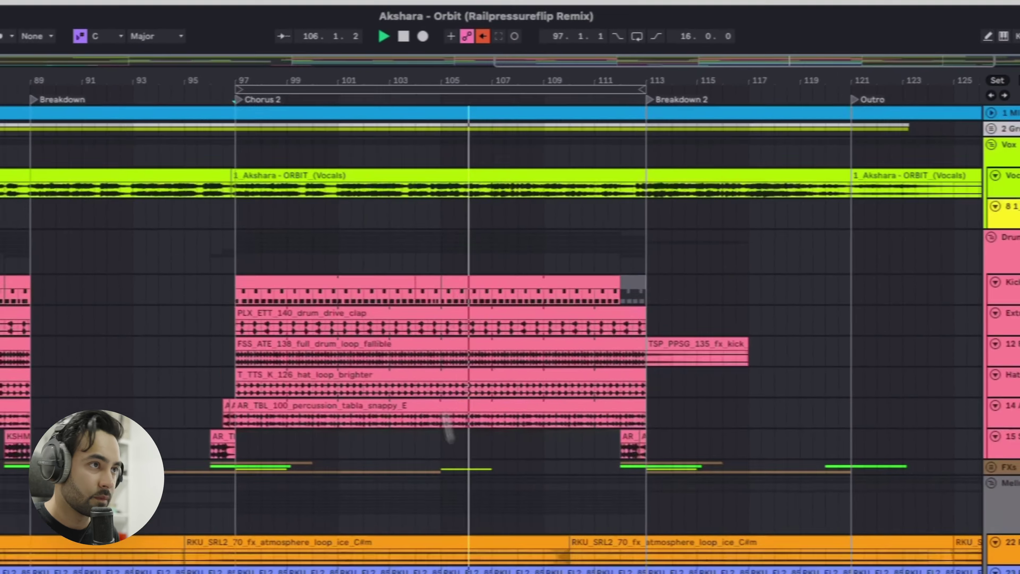
pyautogui.press('space')
# Play from bar 111 into Breakdown 2 and examine the filter automation on the RKU_FL2_85 music loop.
pyautogui.press('a')
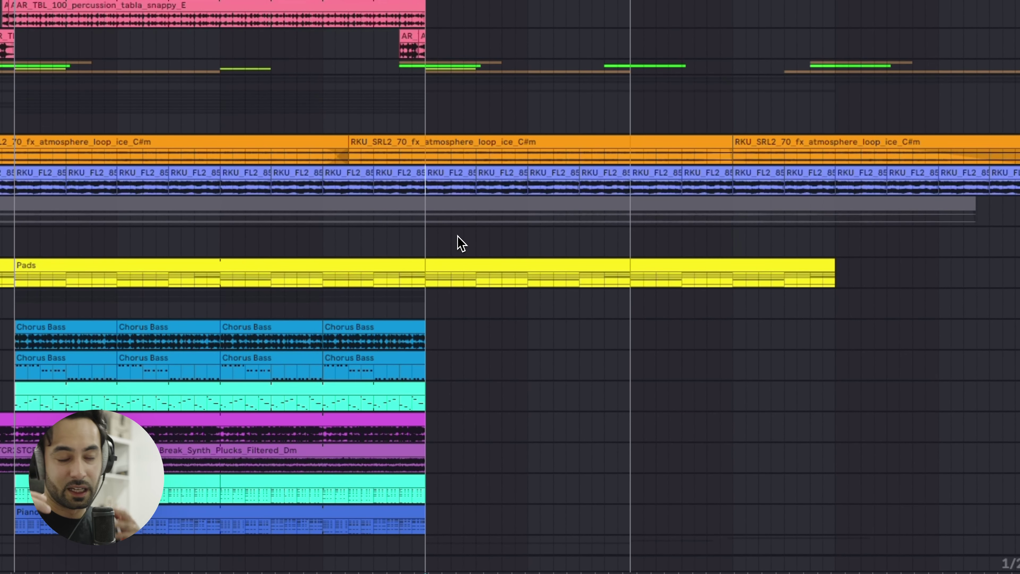
pyautogui.press('a')
pyautogui.click(373, 226)
pyautogui.press('space')
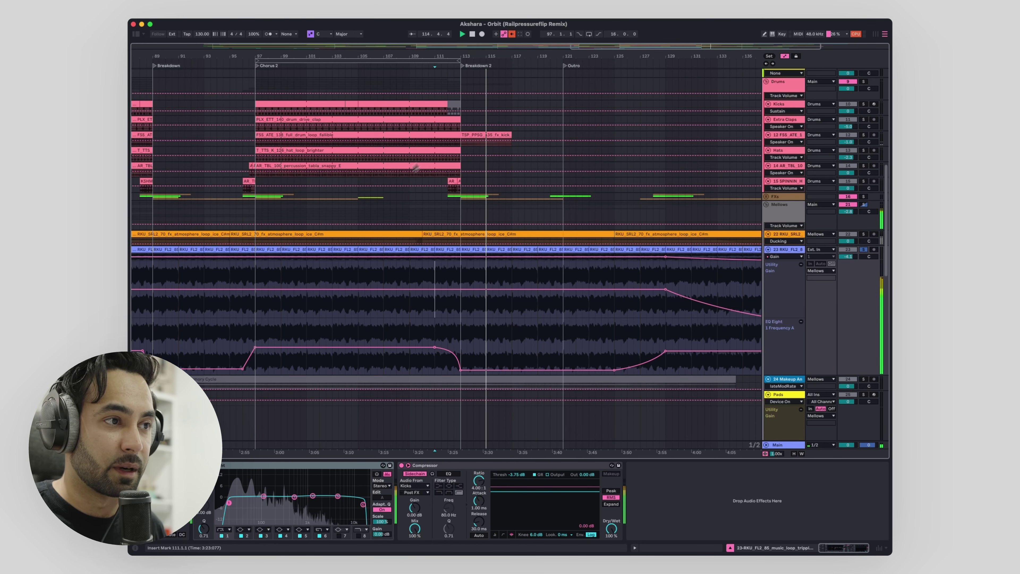
pyautogui.press('a')
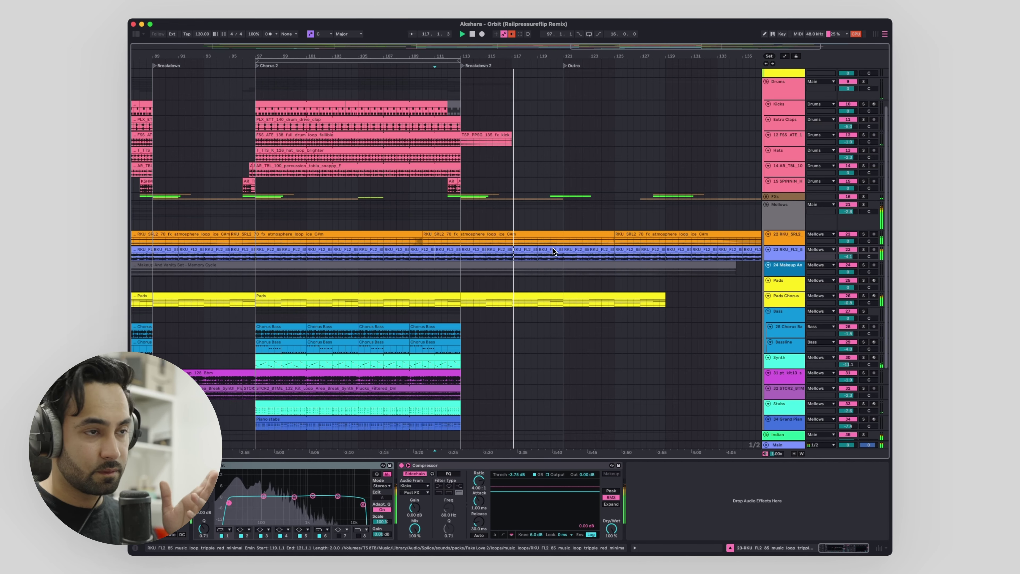
# Examine the Pads Chorus filter automation through Breakdown 2 and the bansuri and sitar clips leading into the Outro.
pyautogui.press('a')
pyautogui.scroll(-10, 470, 347)
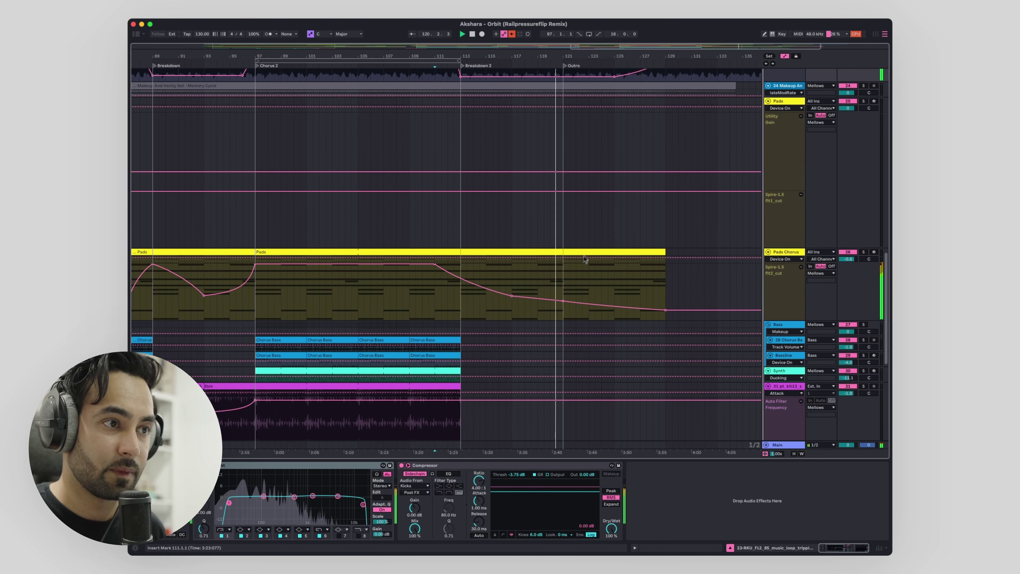
pyautogui.press('a')
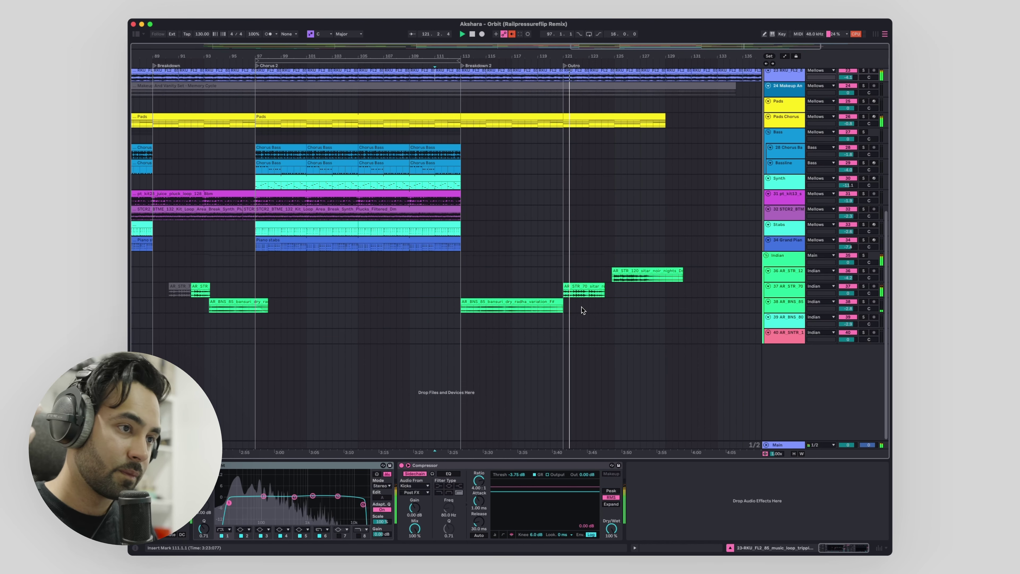
pyautogui.press('space')
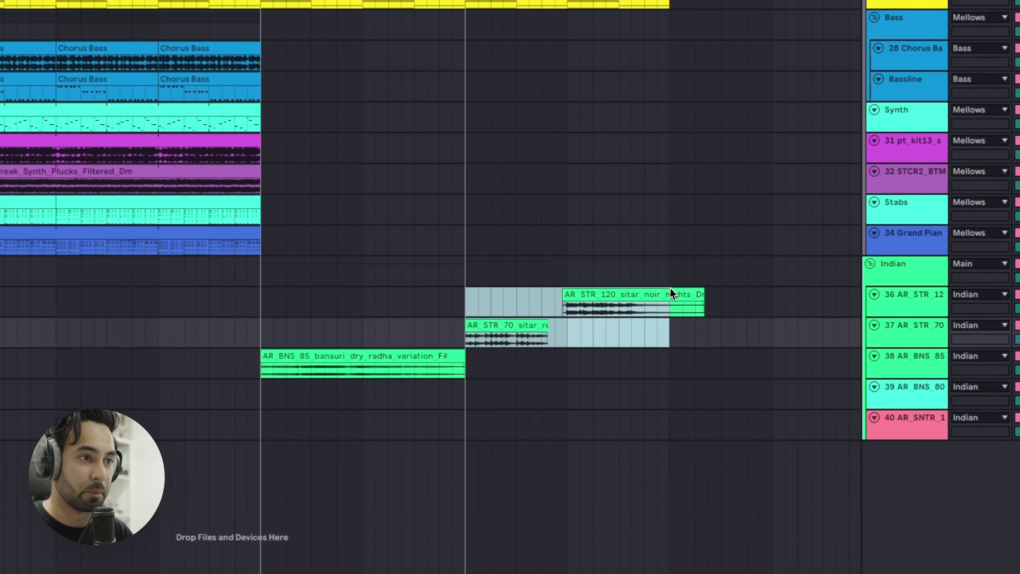
# Play the Outro from bar 121 and follow the remaining layers to the end of the arrangement.
pyautogui.click(673, 254)
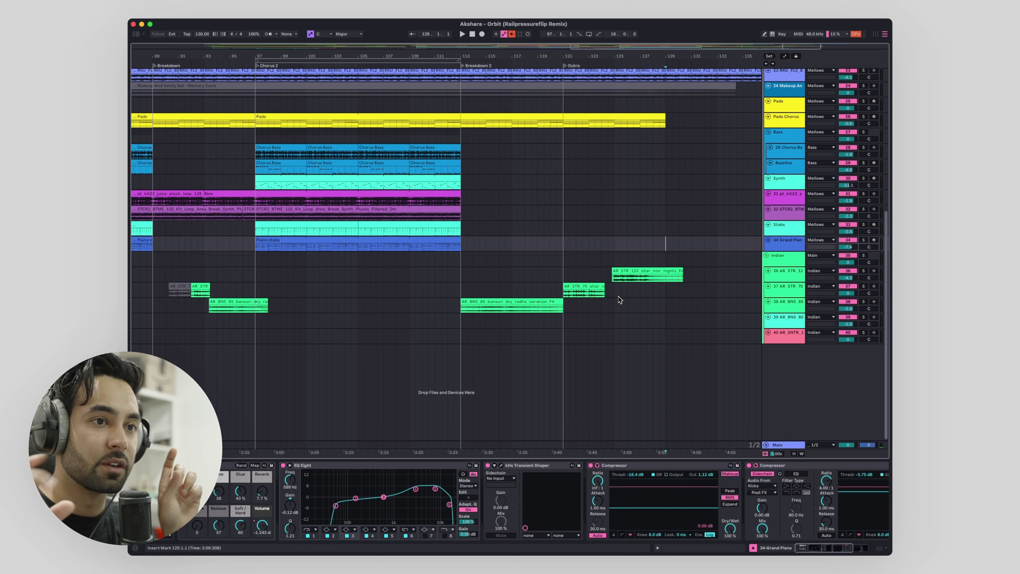
pyautogui.press('space')
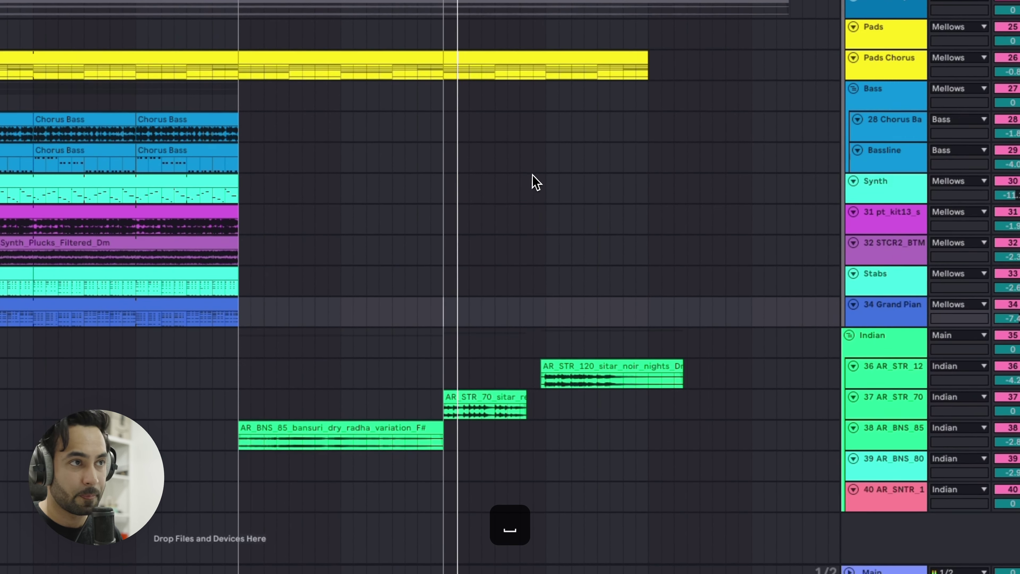
pyautogui.scroll(5, 536, 183)
pyautogui.moveTo(759, 318); pyautogui.dragTo(479, 191)
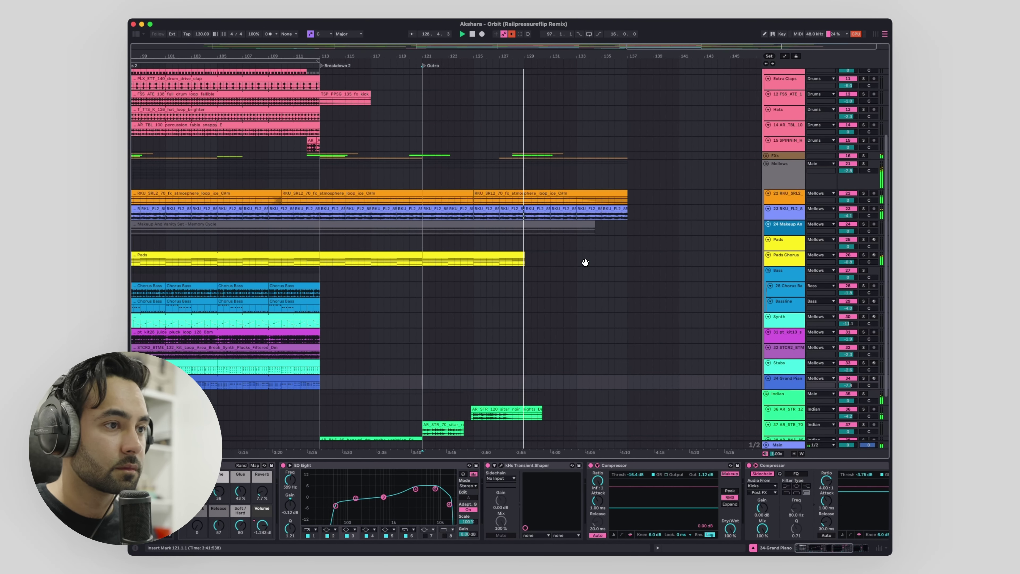
pyautogui.scroll(5, 585, 262)
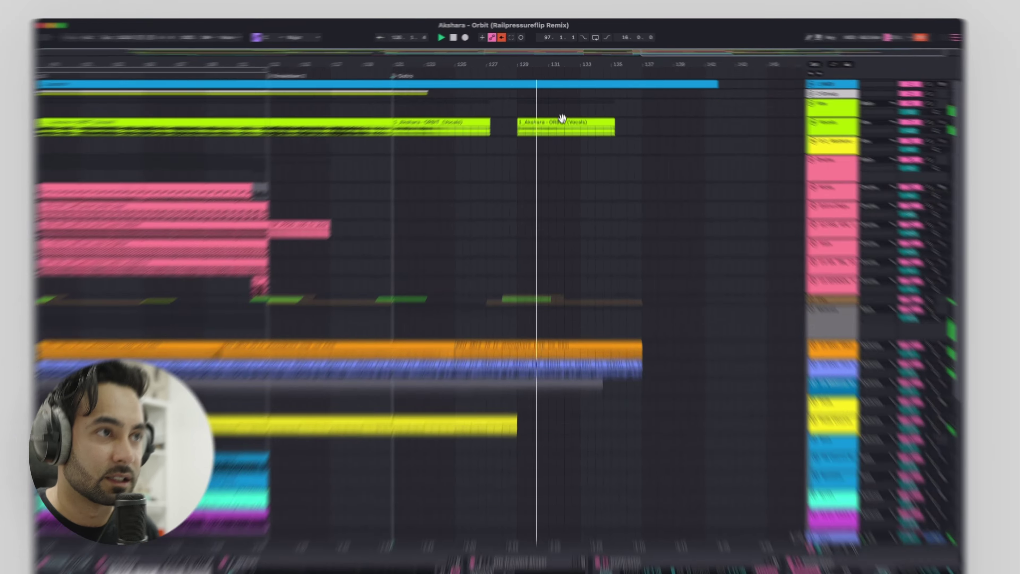
# Inspect the Outro's last vocal clip and the atmosphere loop's closing fade, and save the project.
pyautogui.click(563, 119)
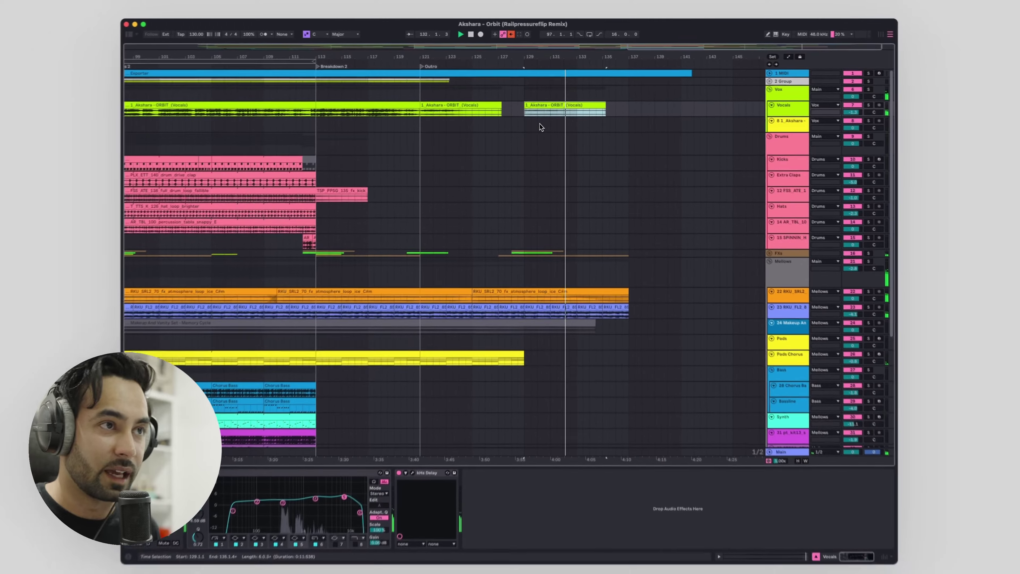
pyautogui.press('h')
pyautogui.press('h')
pyautogui.press('super+s')
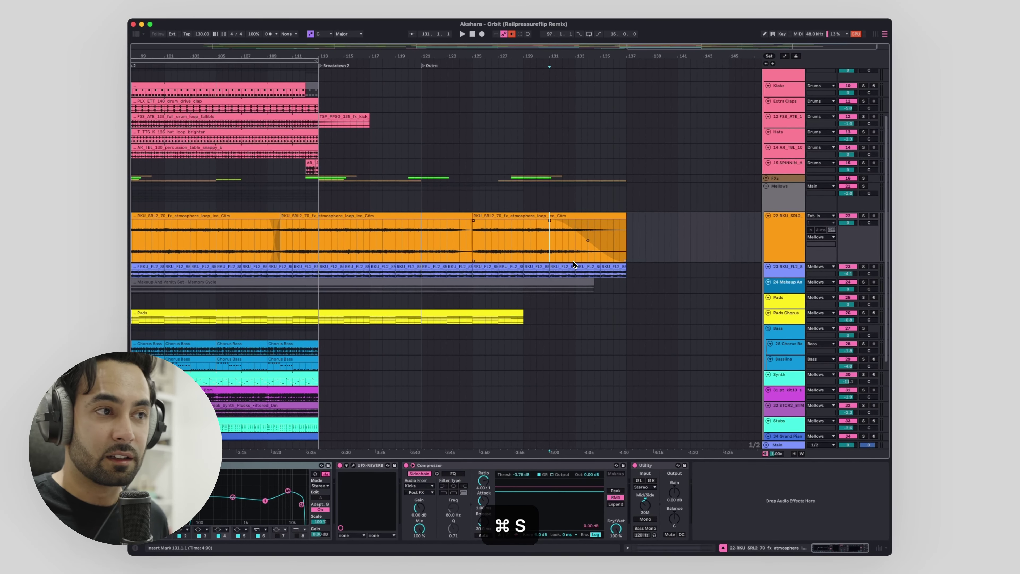